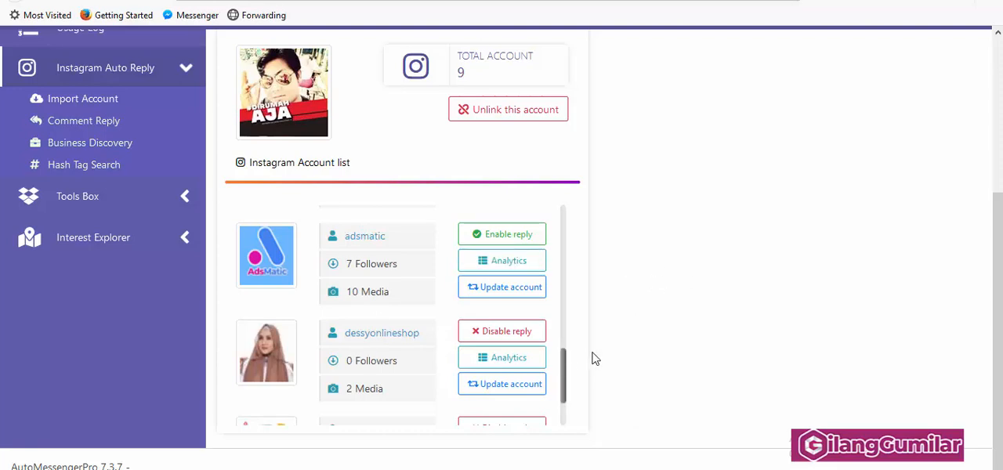
Step: Open the comment reply settings and enable auto reply on dessyonlineshop's Pashmina Tali Diamond Hijab post
click(92, 127)
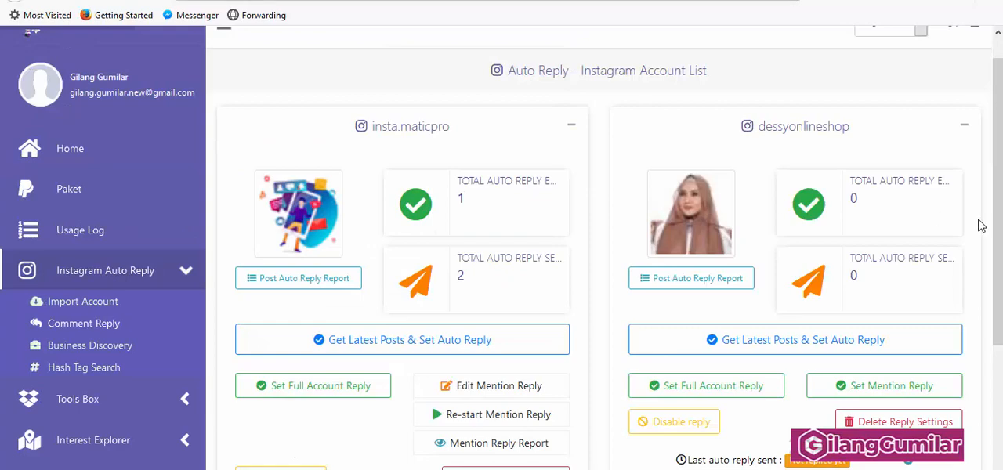
scroll(997, 179, down, 1)
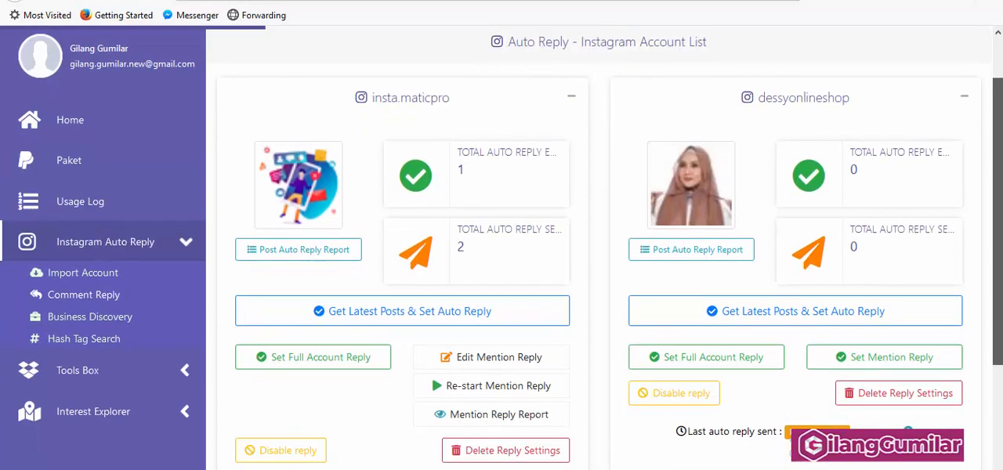
scroll(997, 179, down, 1)
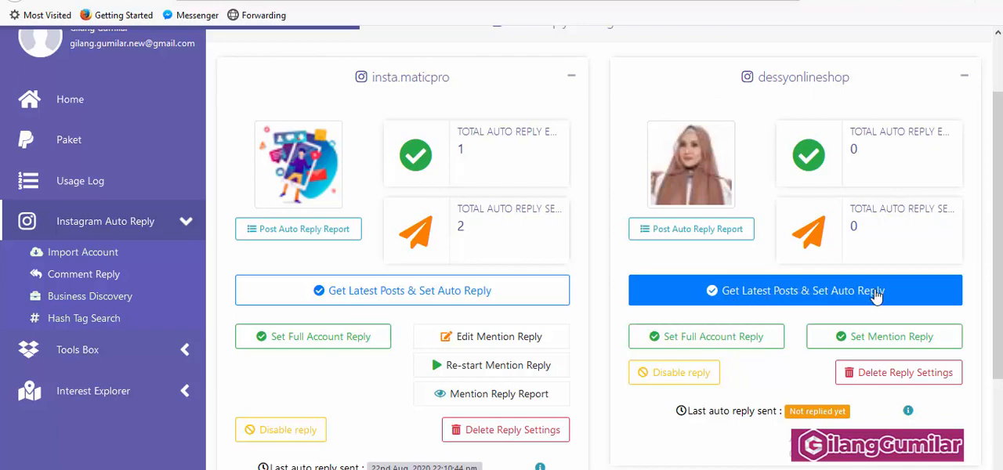
click(781, 300)
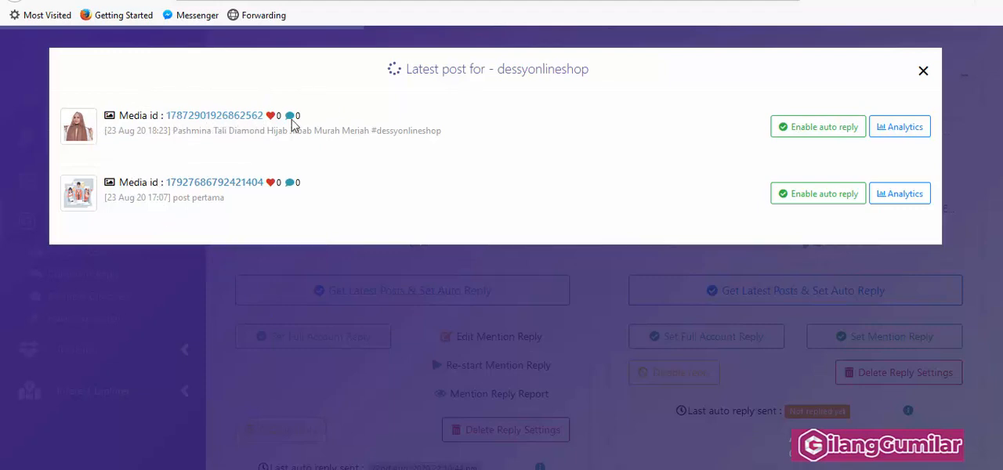
click(815, 135)
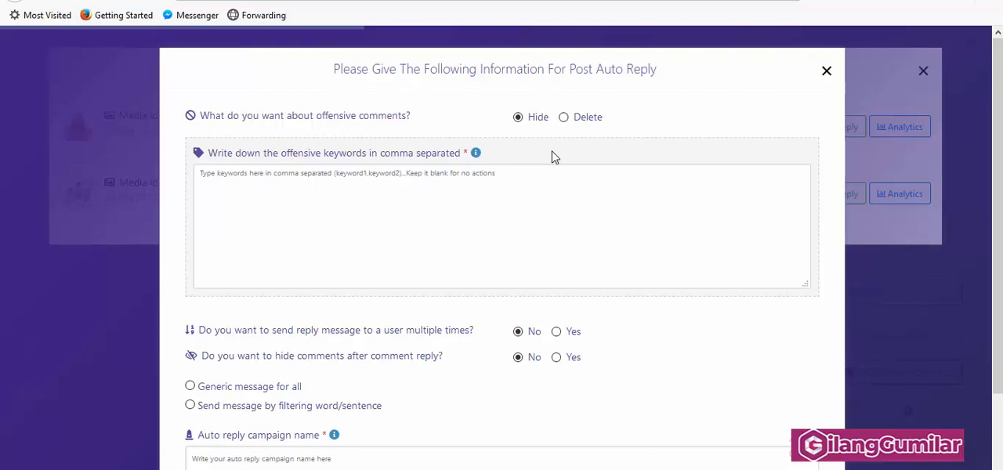
Step: Enter "bohong" as the offensive keyword and choose to delete offensive comments
click(566, 200)
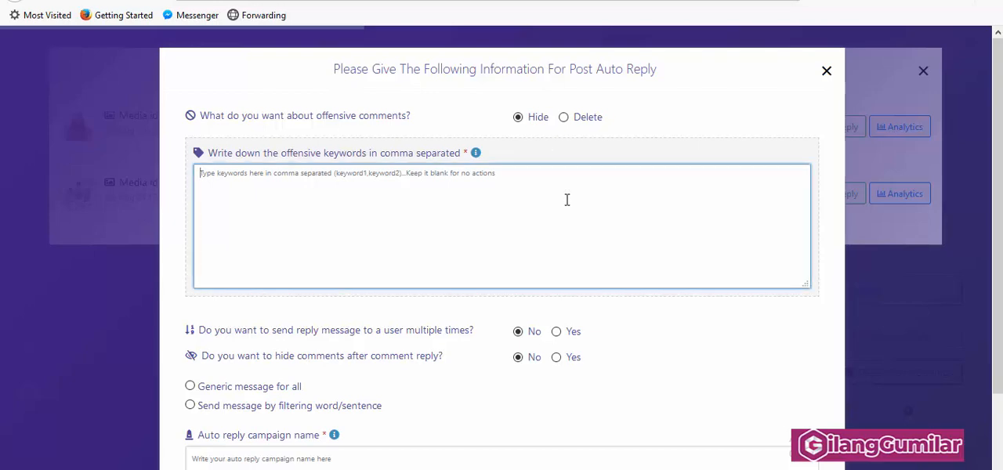
text(bohong)
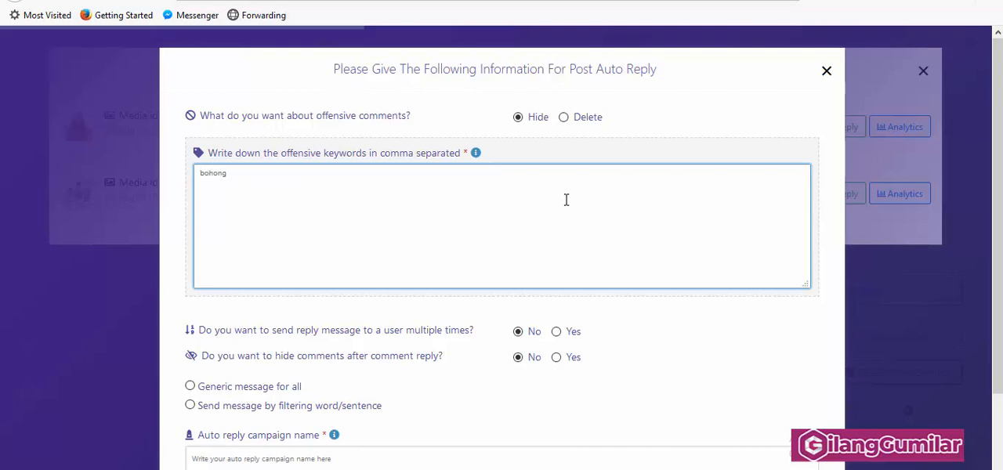
click(564, 118)
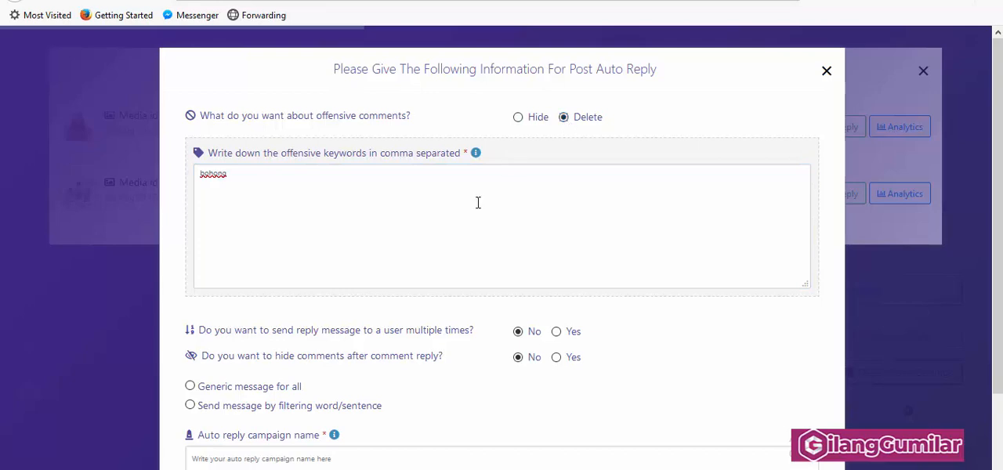
Step: Allow reply messages to a user multiple times and choose to send messages by filtering word/sentence
scroll(485, 230, down, 2)
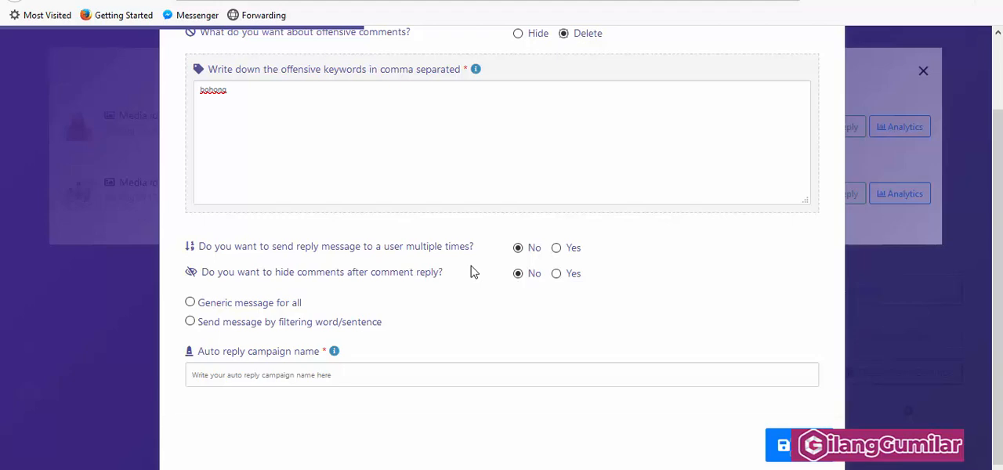
click(556, 248)
click(220, 310)
scroll(396, 320, down, 2)
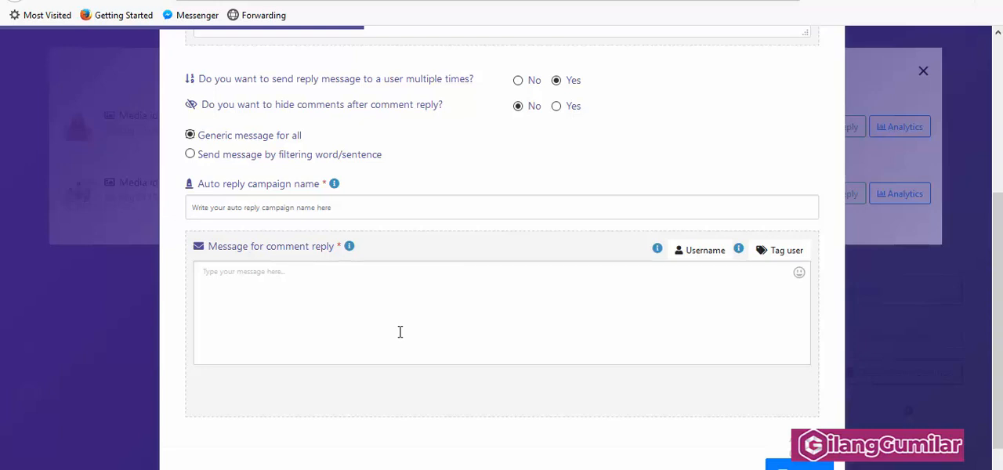
click(190, 154)
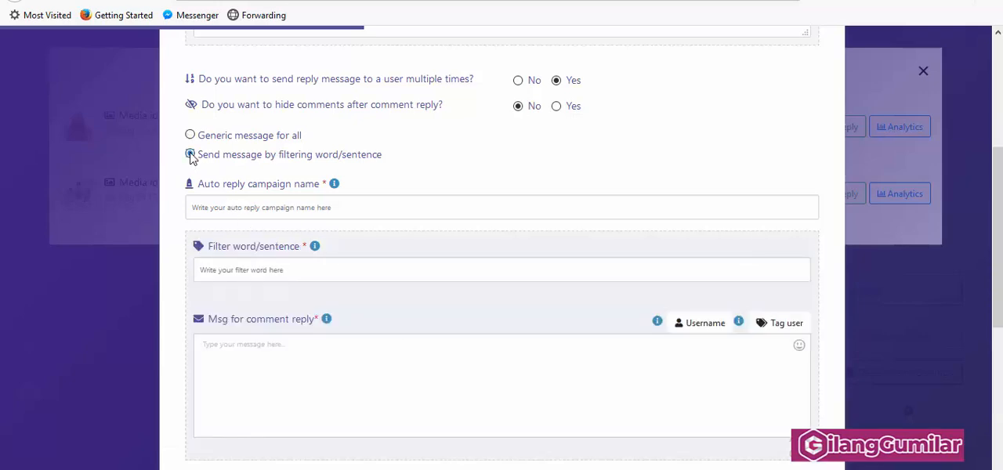
Step: Name the auto reply campaign "hijab pasmina"
click(275, 207)
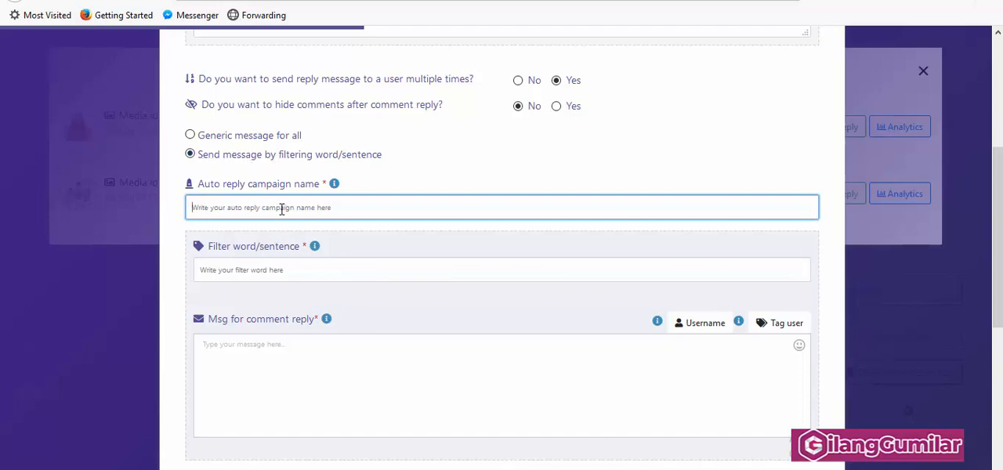
text(hijab pasmina)
Step: Set the first filter's words to "harga, berapa,"
click(271, 272)
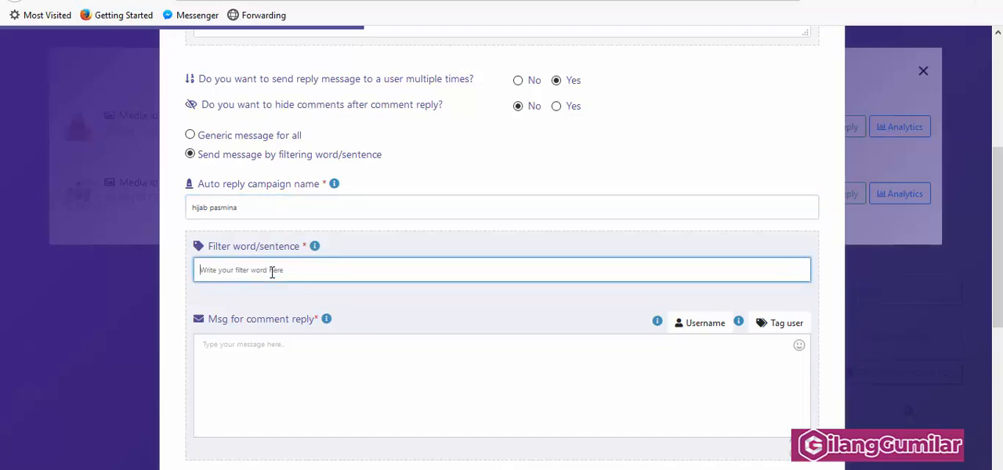
text(harga)
text(h)
key(BackSpace)
text(berapa)
Step: Enter "Harga nya sangat terjangkau kak" as the first filter's comment reply message
click(309, 359)
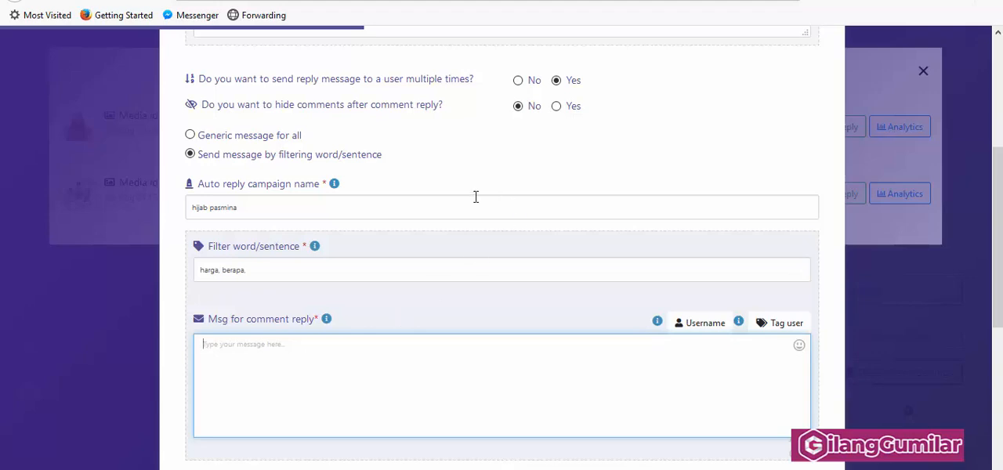
scroll(475, 199, up, 3)
scroll(461, 217, down, 2)
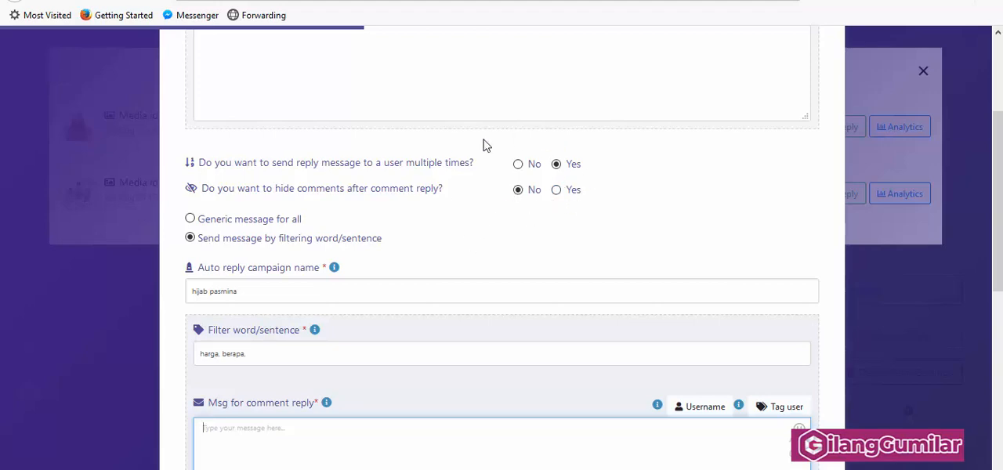
scroll(596, 116, down, 2)
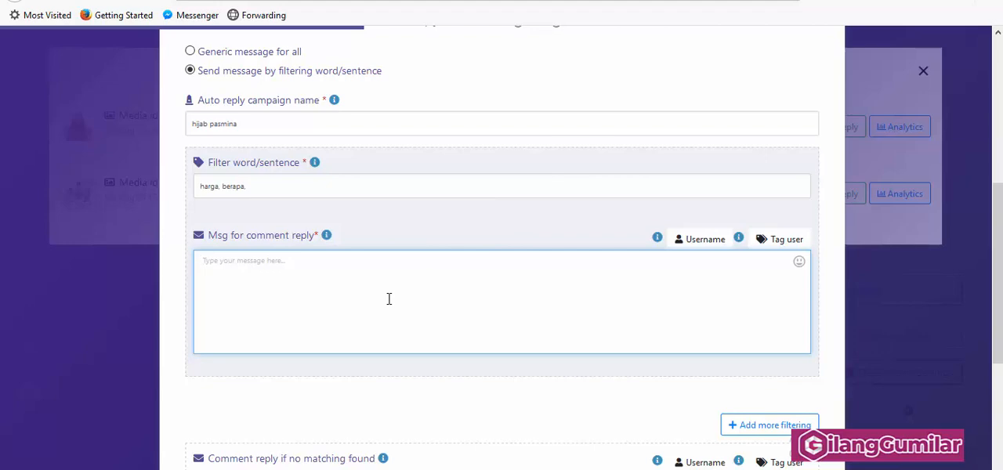
text(Harga nya sangat terjangkau kak)
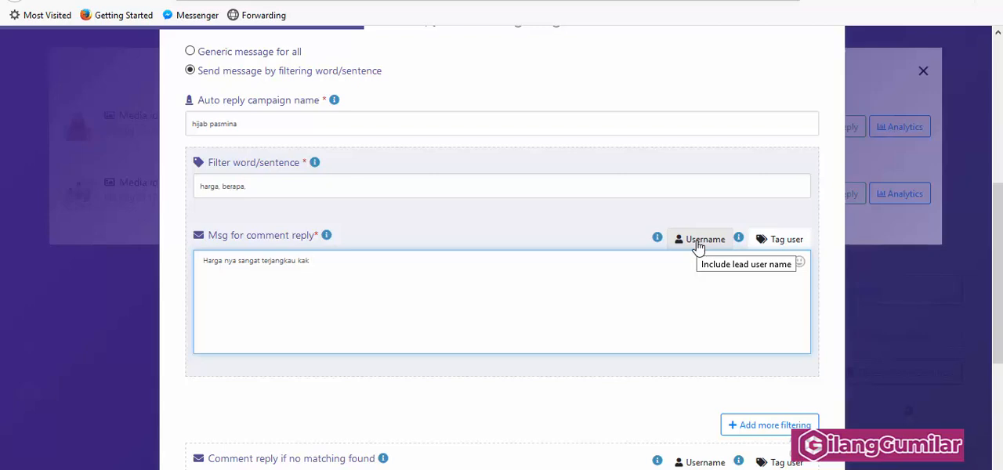
Step: Insert the #TAG_USER# variable and move it to the end of the first line of the price reply
click(785, 240)
drag(203, 281, 248, 280)
key(ctrl+c)
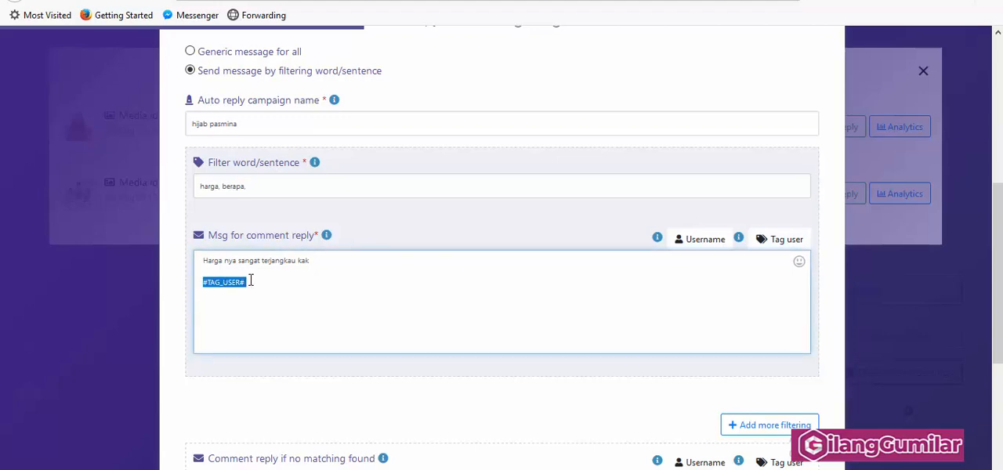
right_click(230, 282)
click(280, 305)
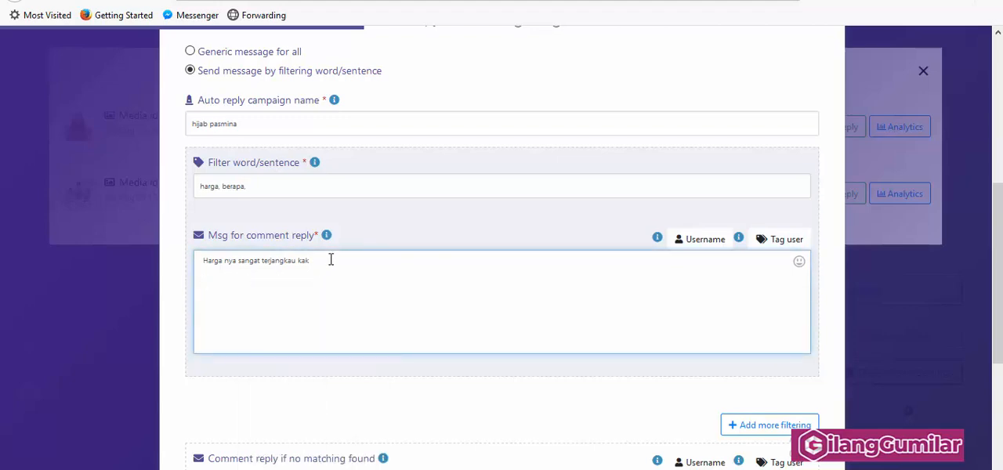
key(ctrl+v)
Step: Copy "Rp12.900 - Rp14.800" and "36% off" from the Shopee product page into the price reply below the first line
click(597, 1)
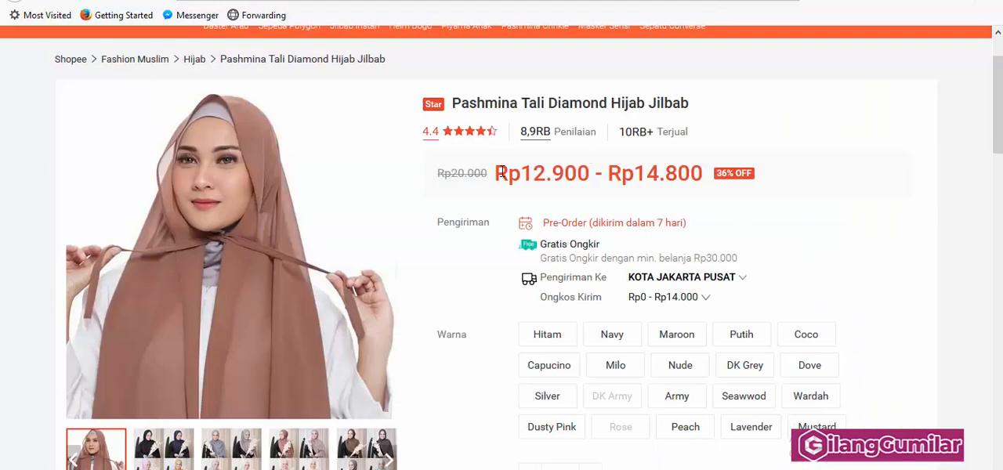
drag(498, 170, 729, 171)
right_click(729, 171)
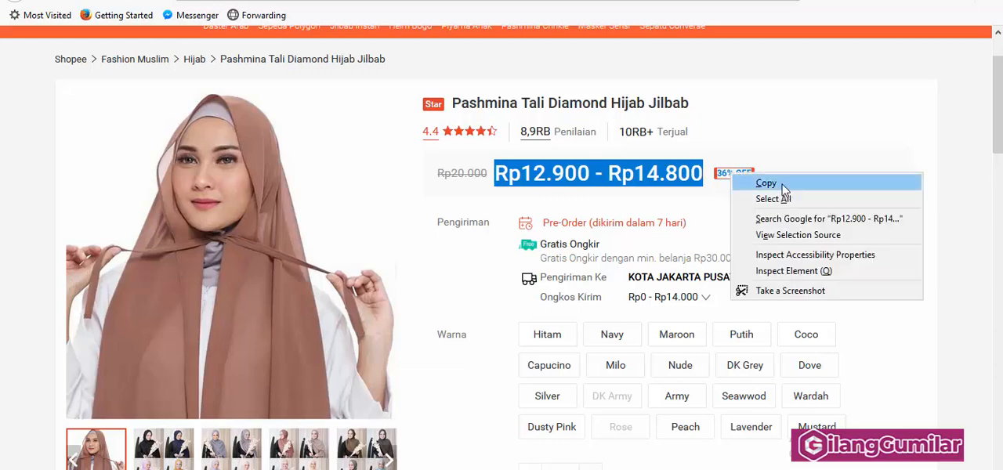
click(784, 184)
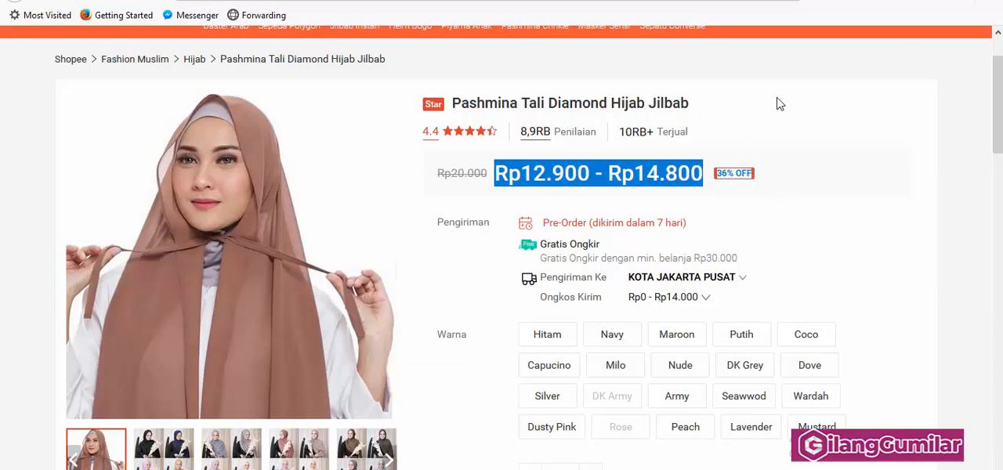
key(ctrl+Tab)
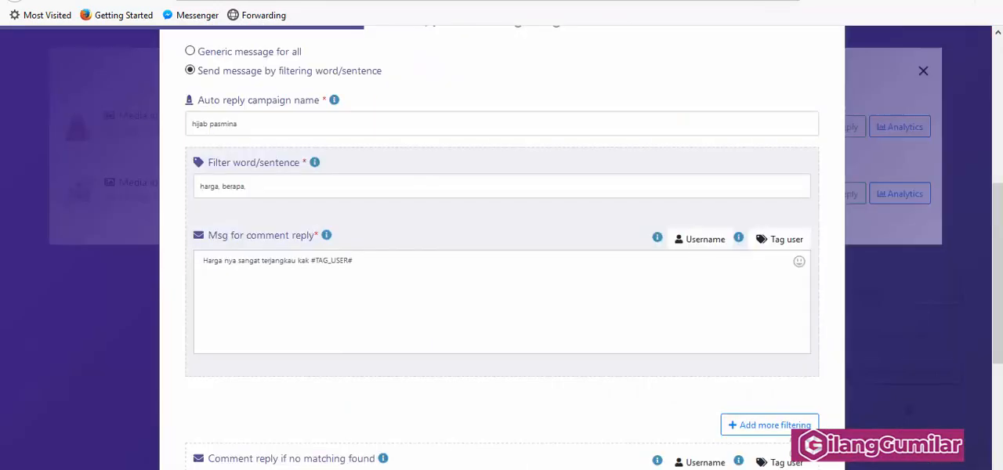
click(393, 271)
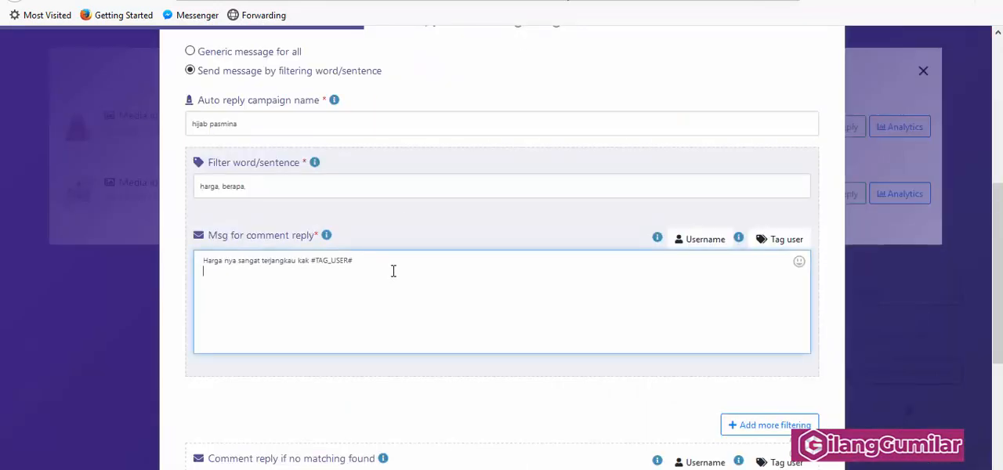
key(ctrl+v)
Step: Check the colour options on the Shopee product page and add a second filter for the word "warna"
scroll(374, 314, down, 2)
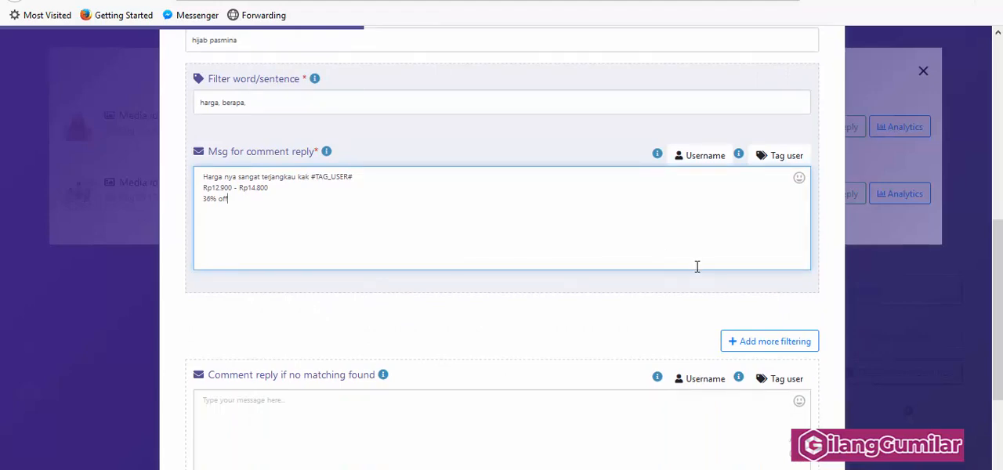
click(701, 1)
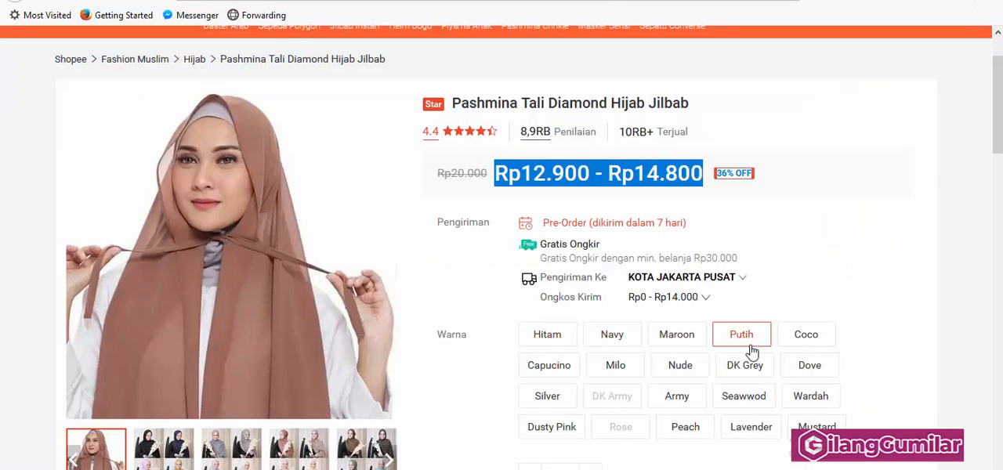
click(408, 2)
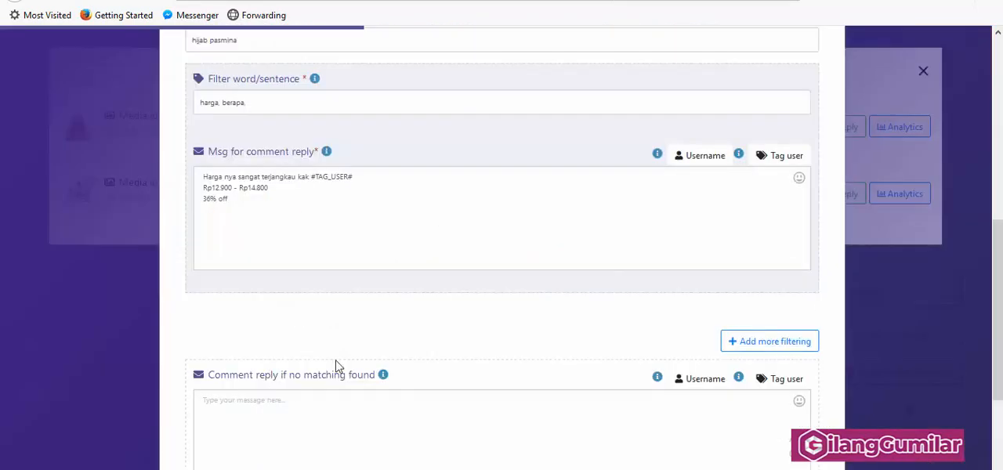
scroll(680, 354, down, 2)
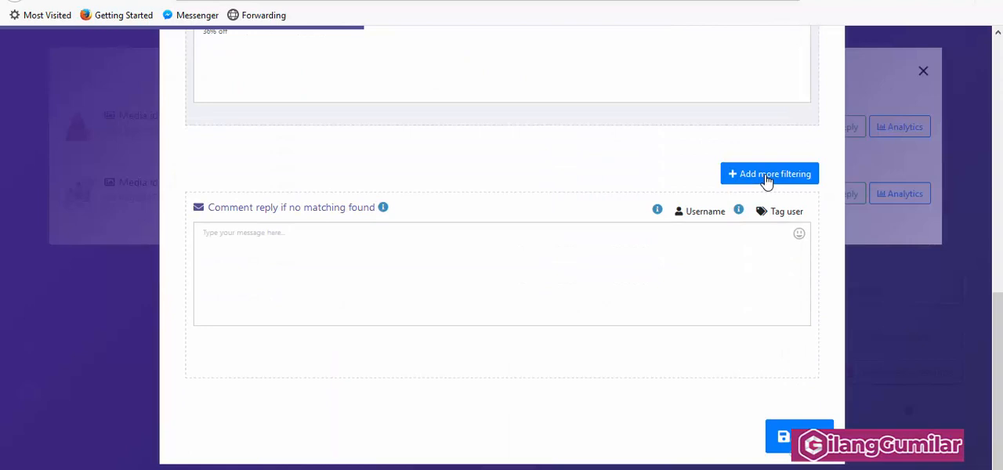
click(766, 180)
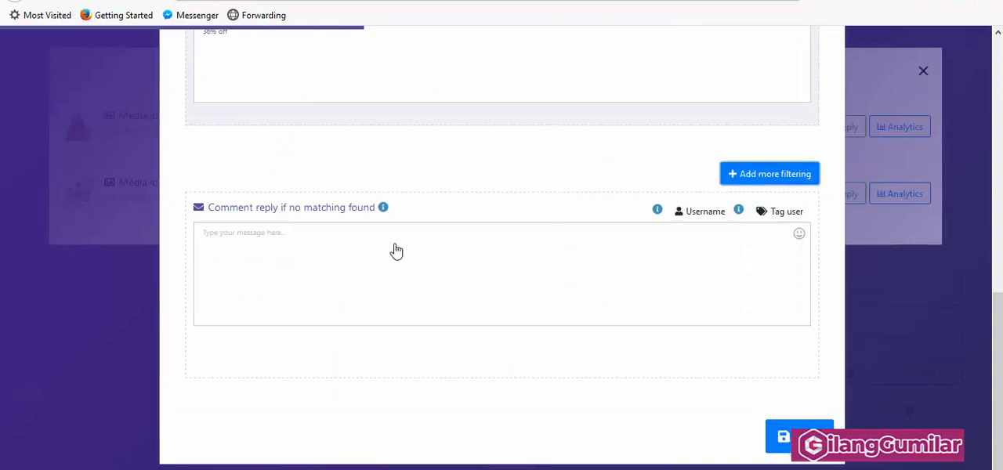
click(306, 211)
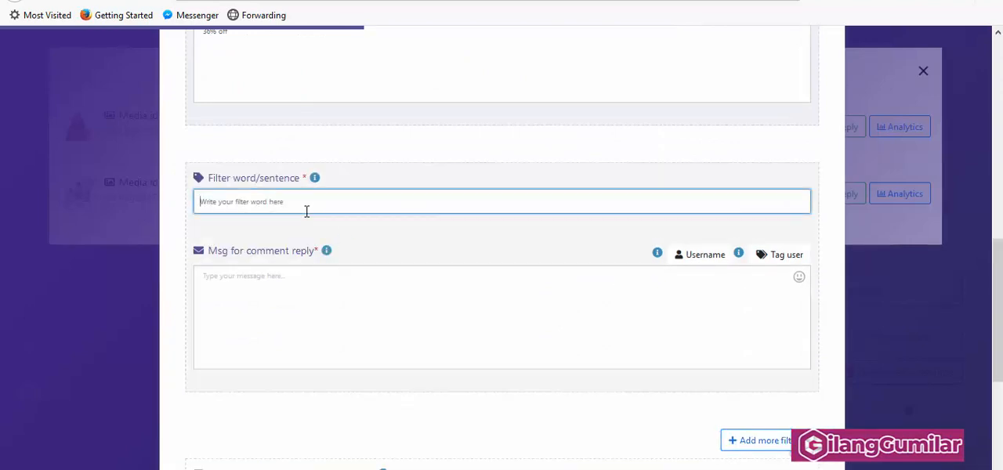
text(a)
key(BackSpace)
text(warna)
Step: Set the "warna" reply to "untuk pilihan warna banyak sekali kak #LEAD_USER_NAME#" with a second line "ada Hitam, putih, Maroon, Coklat"
click(313, 284)
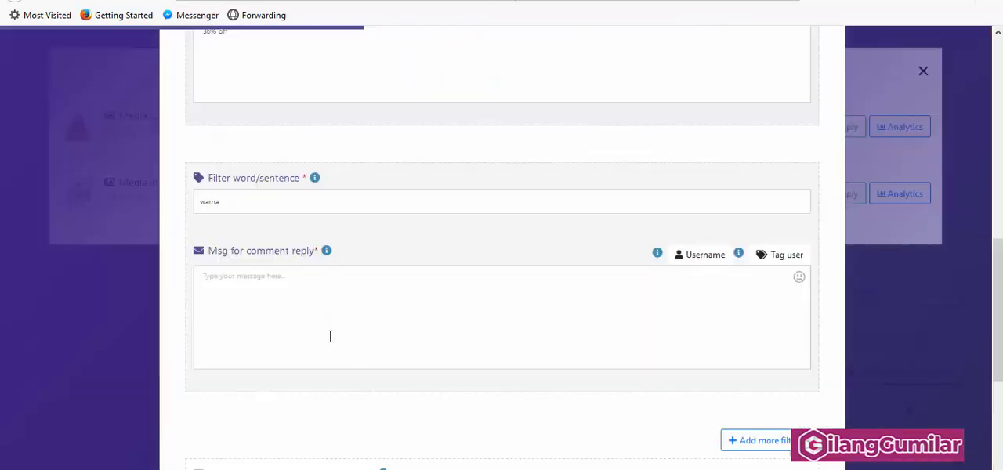
click(449, 272)
key(ctrl+v)
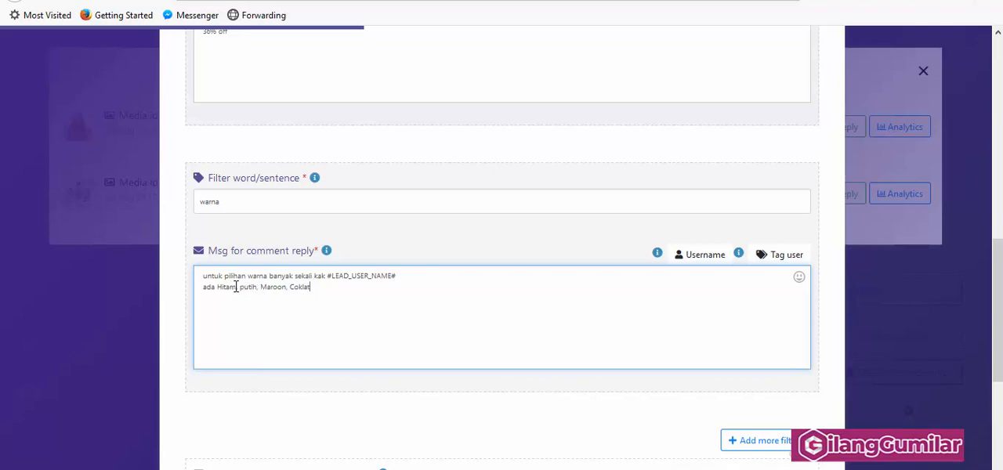
Step: Add a third filter block and review the shipping and product details on the Shopee product page
scroll(509, 289, down, 2)
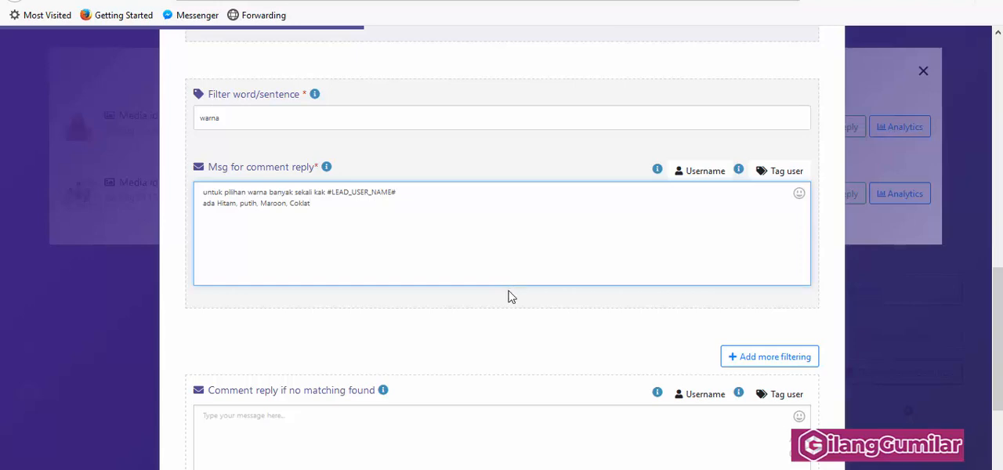
click(760, 356)
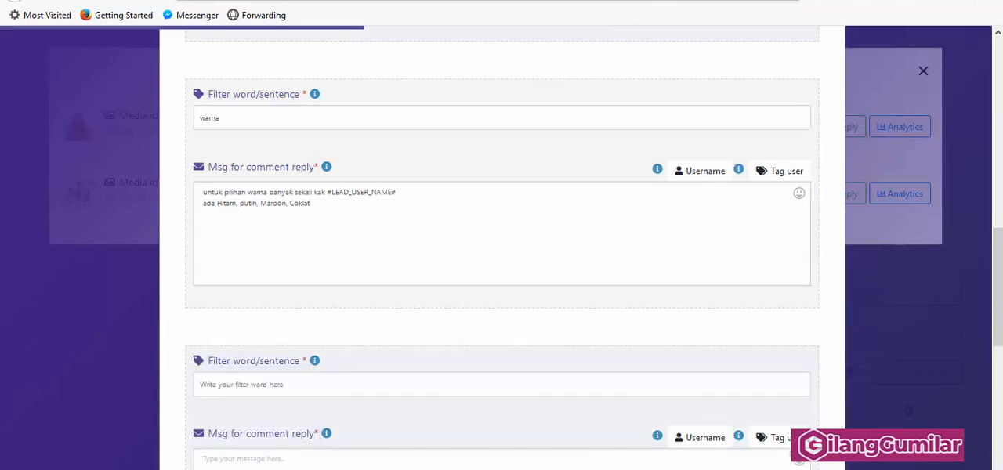
click(329, 1)
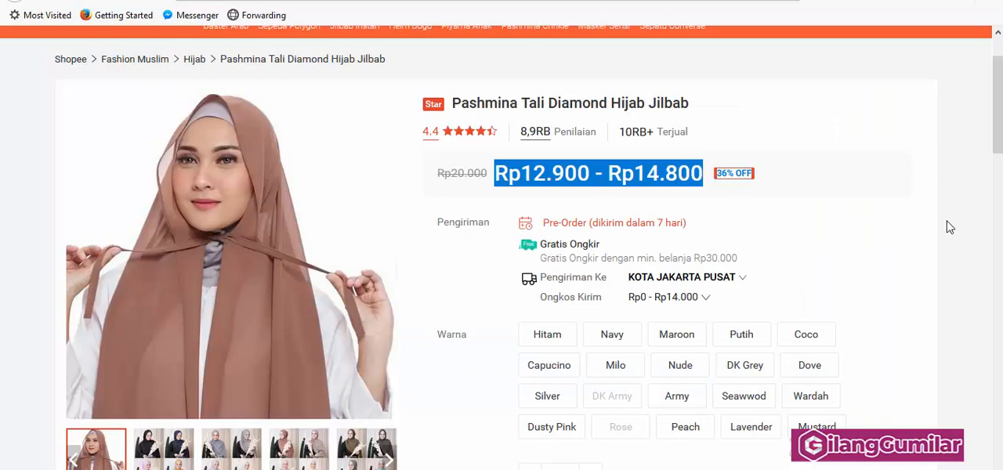
mouse_move(670, 321)
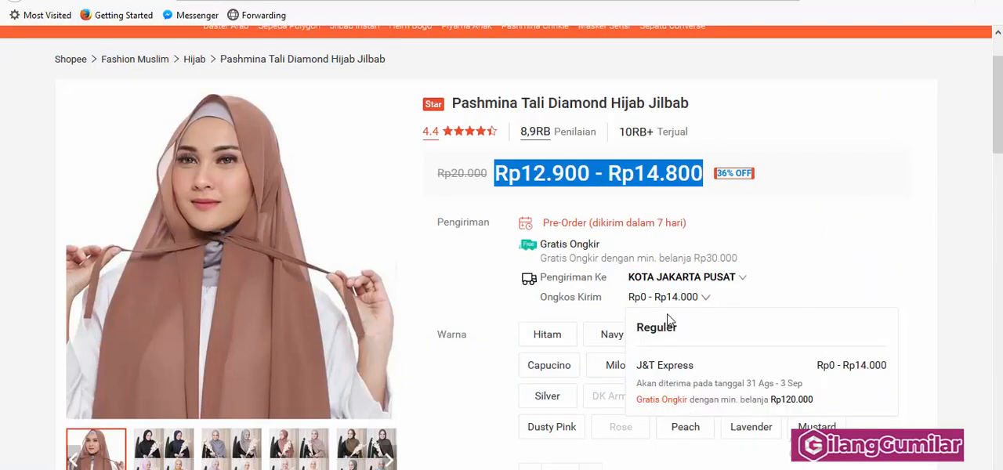
scroll(669, 321, down, 3)
scroll(682, 342, down, 1)
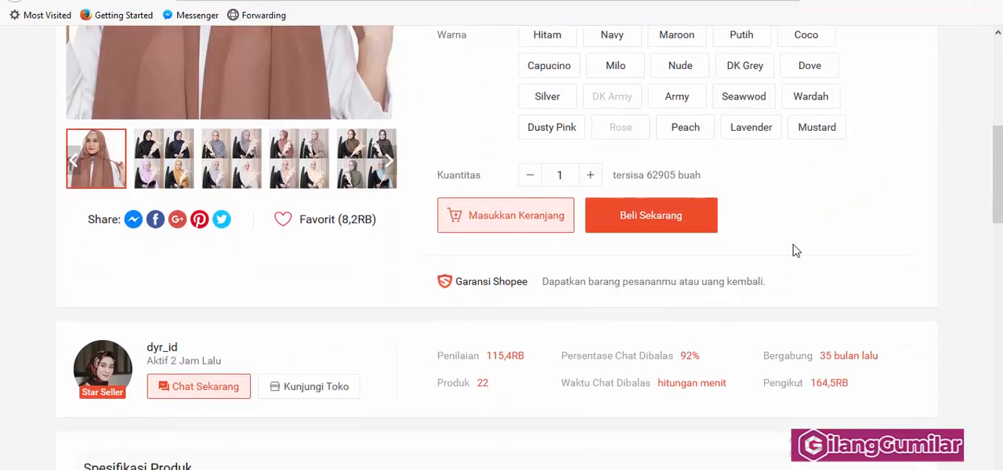
scroll(814, 240, up, 5)
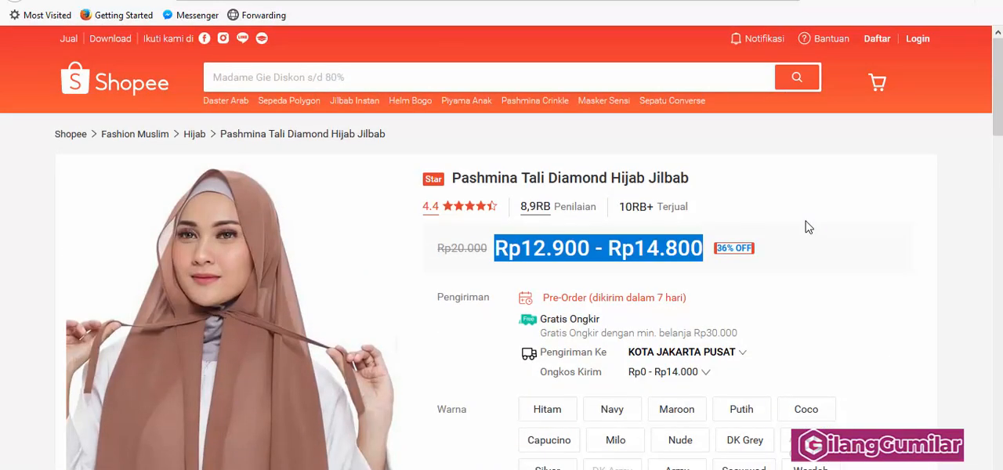
click(376, 1)
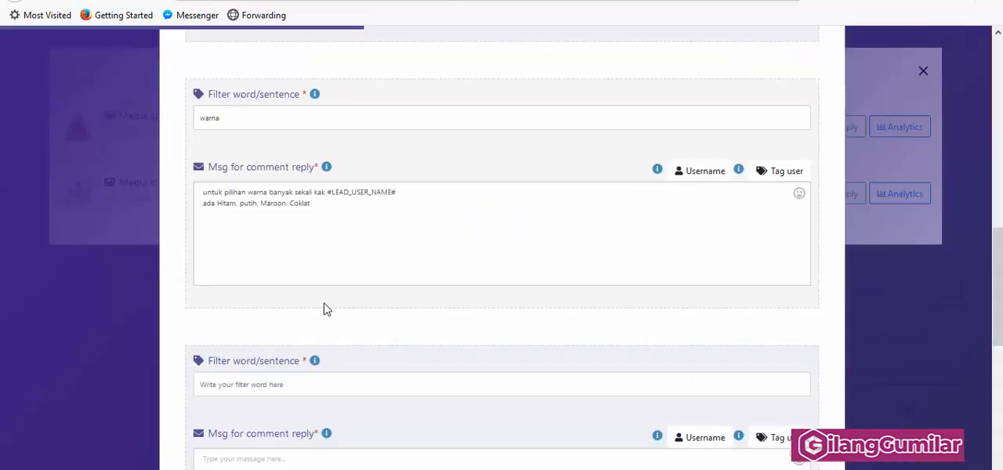
Step: Set the third filter's word to "cod"
scroll(326, 310, down, 4)
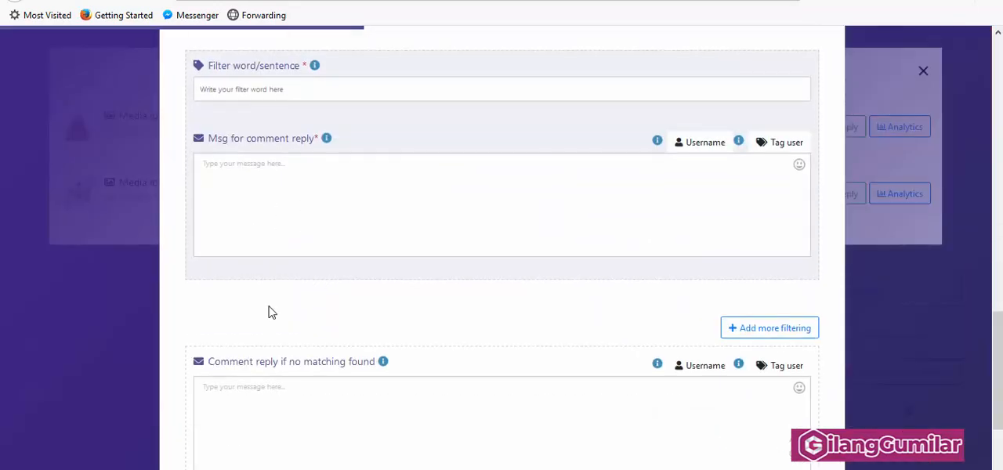
scroll(268, 313, down, 1)
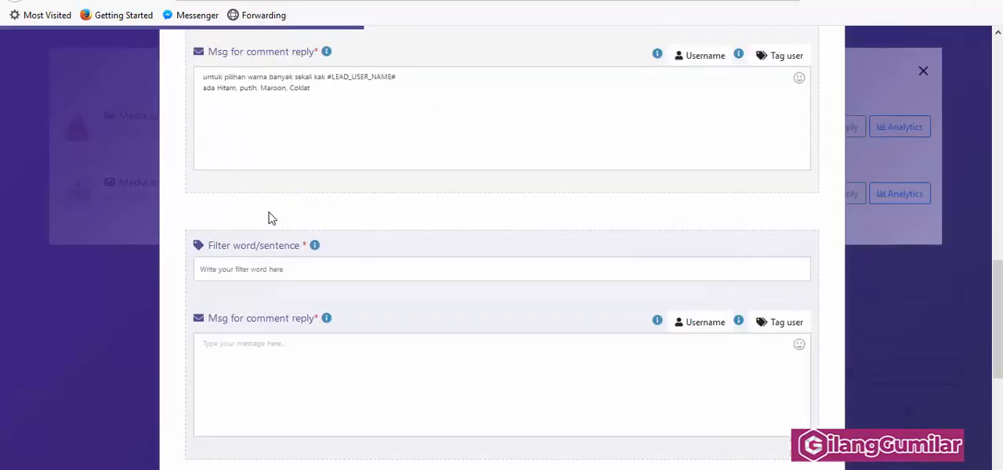
click(260, 270)
text(co)
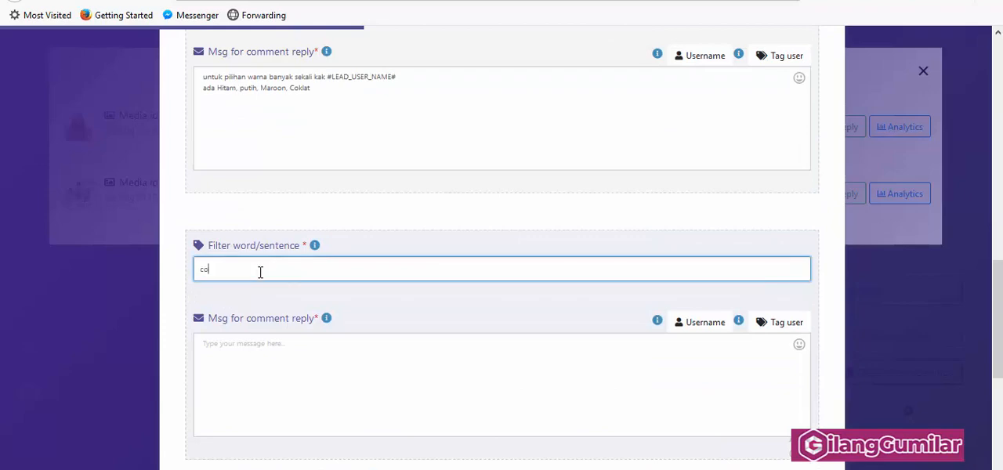
text(d, ongkir)
key(BackSpace)
key(BackSpace)
key(BackSpace)
key(BackSpace)
key(BackSpace)
key(BackSpace)
Step: Set the "cod" reply to "belum bisa menggunakan fitur COD kak #LEAD_USER_NAME#", inserting the username variable at the end
click(253, 365)
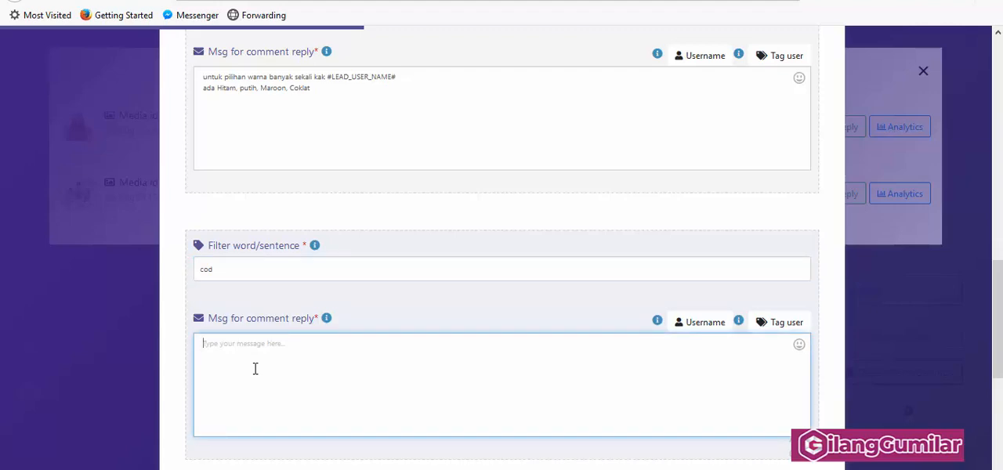
text(be)
text(lum bisa )
text(m)
text(engg)
text(unaka)
text(n #)
text(itur )
text(COD KA)
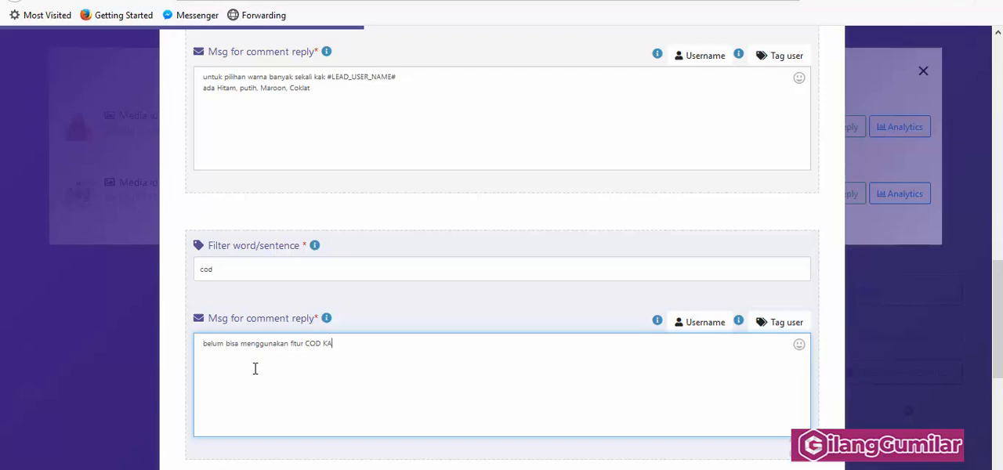
text(K)
key(BackSpace)
key(BackSpace)
key(BackSpace)
text(kak)
click(710, 328)
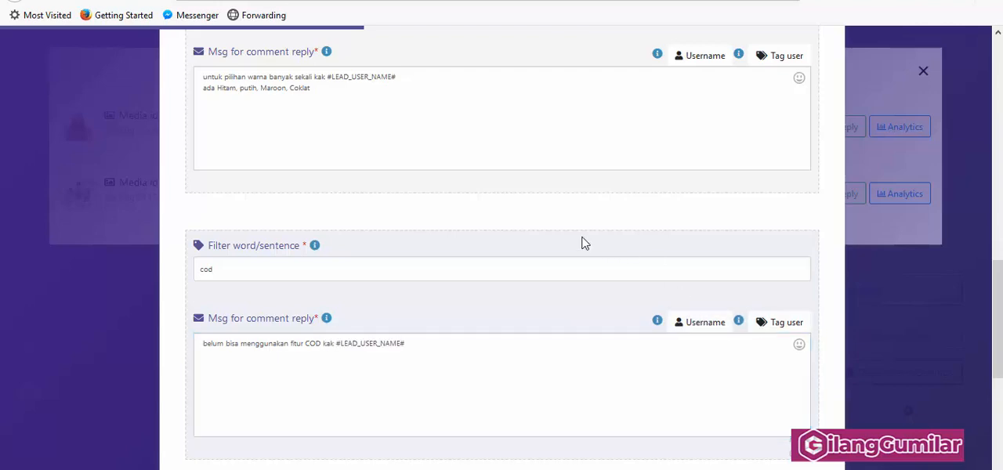
Step: Add a fourth filter for the word "ongkir" below the "cod" filter
scroll(546, 264, down, 1)
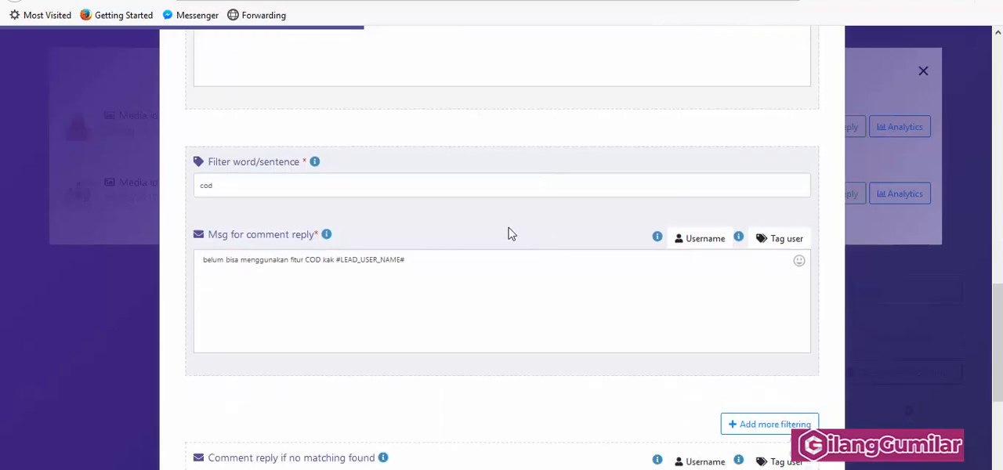
scroll(628, 263, down, 1)
scroll(627, 263, down, 3)
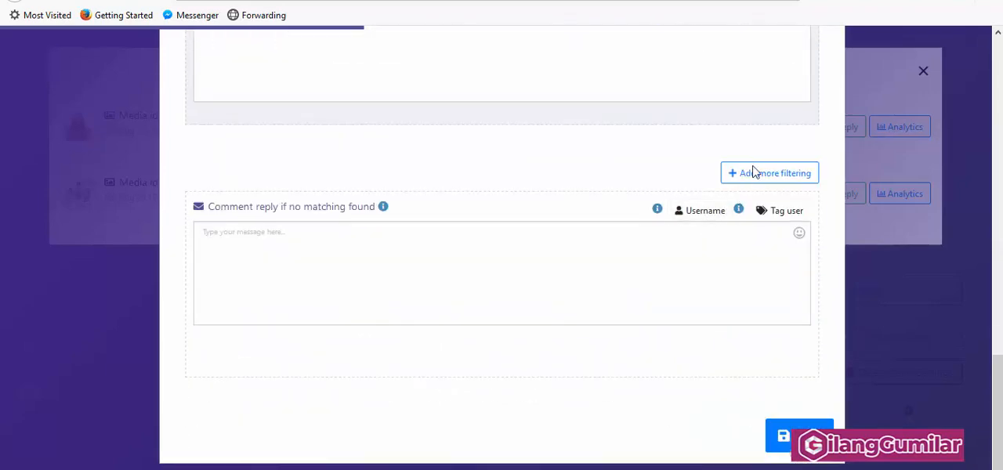
scroll(609, 62, up, 3)
scroll(667, 212, down, 3)
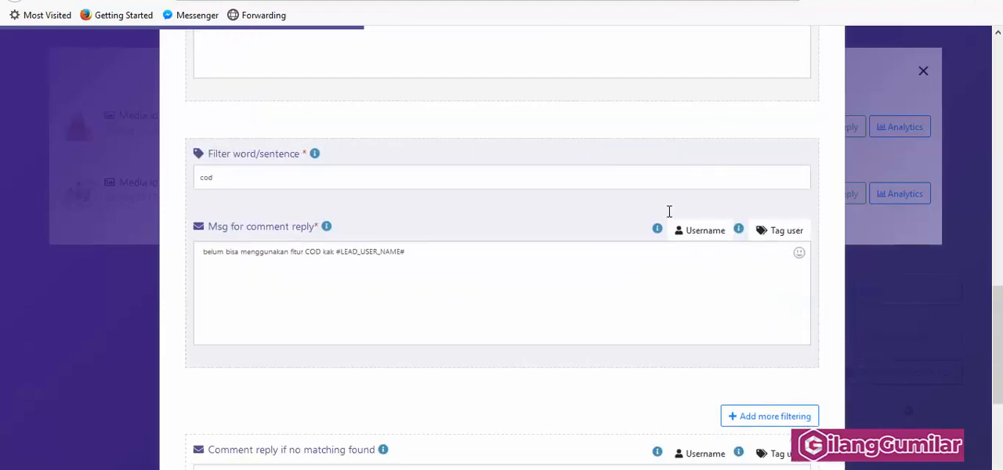
click(743, 178)
scroll(391, 196, up, 2)
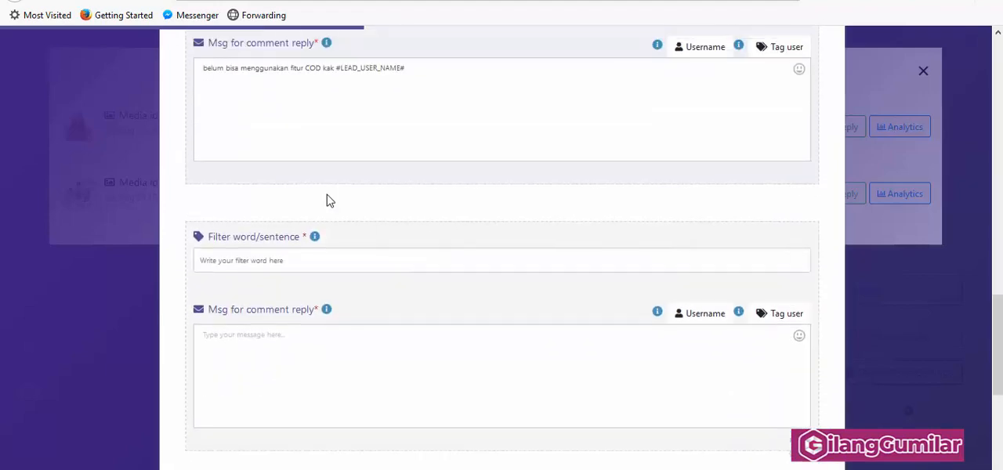
click(278, 284)
text(ongkir)
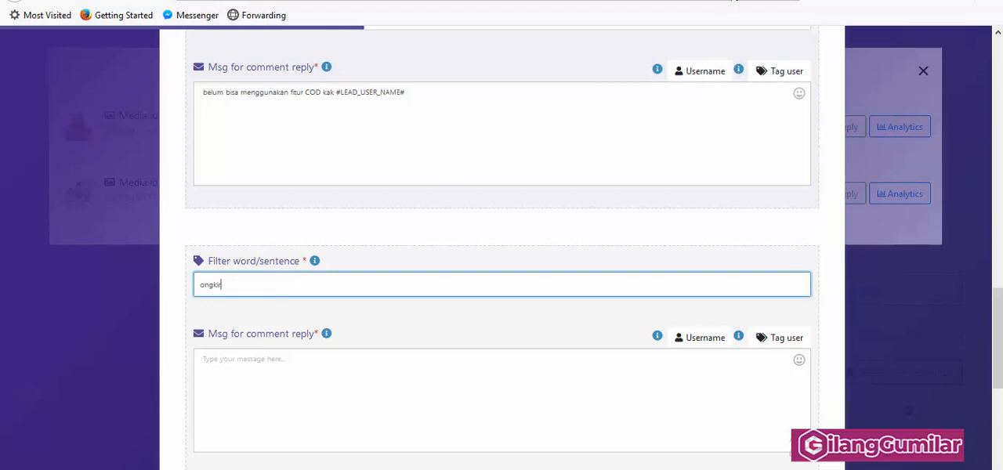
Step: Copy "Gratis Ongkir dengan min. belanja Rp30.000" from the Shopee product page into the "ongkir" reply
click(376, 1)
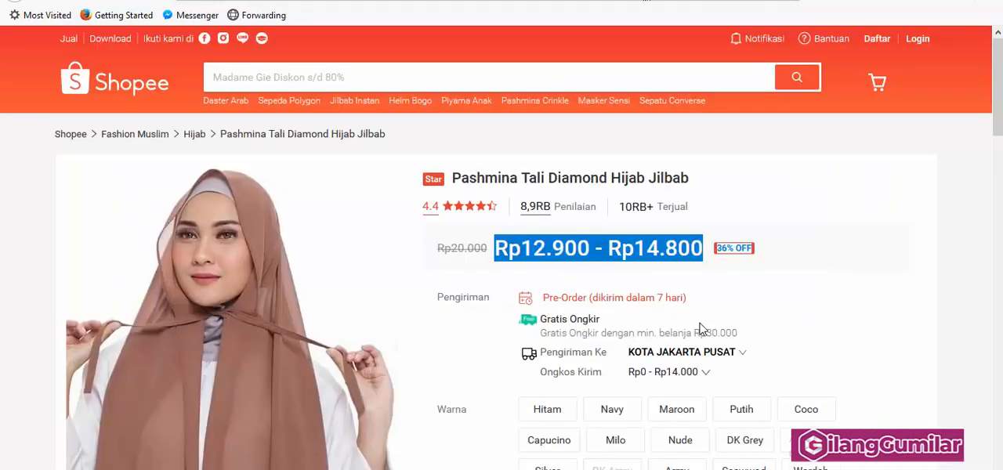
drag(540, 334, 729, 336)
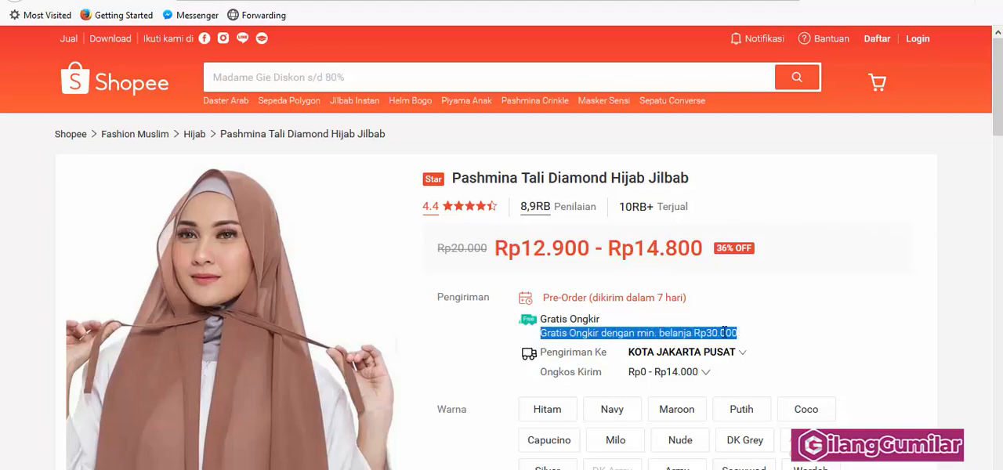
right_click(727, 335)
click(752, 343)
click(439, 0)
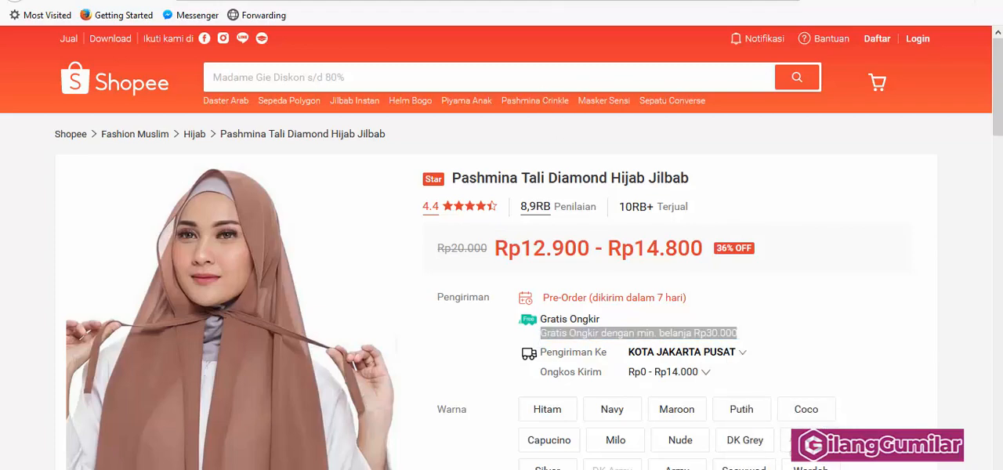
click(245, 367)
right_click(246, 366)
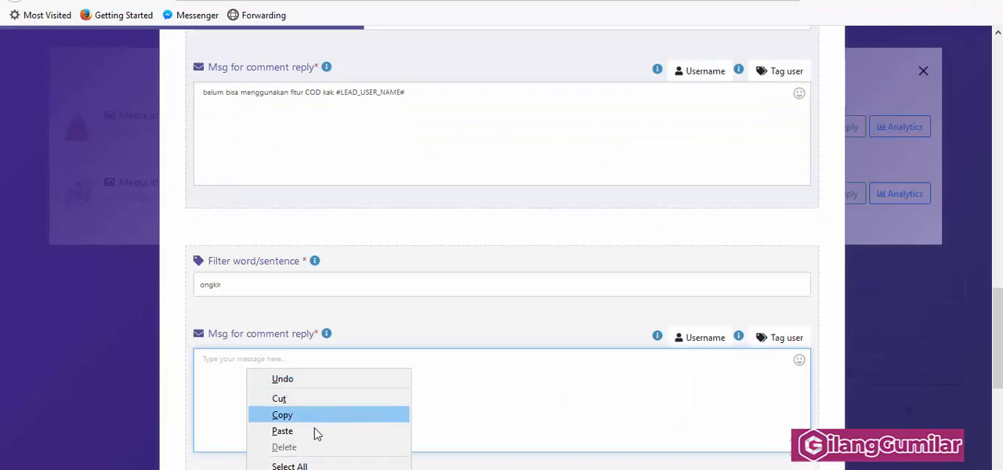
click(317, 431)
Step: Check the Shopee product page for further details and add a fifth filter for the word "lama"
scroll(537, 324, down, 2)
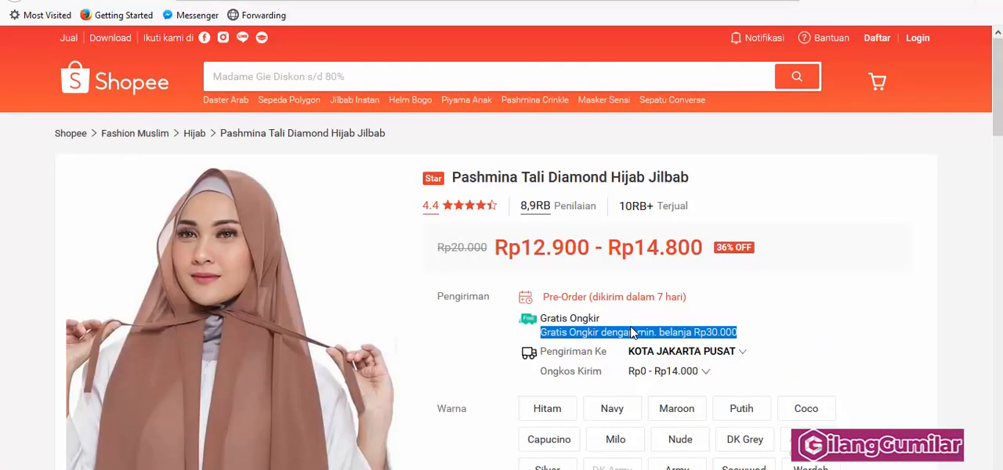
scroll(633, 332, down, 5)
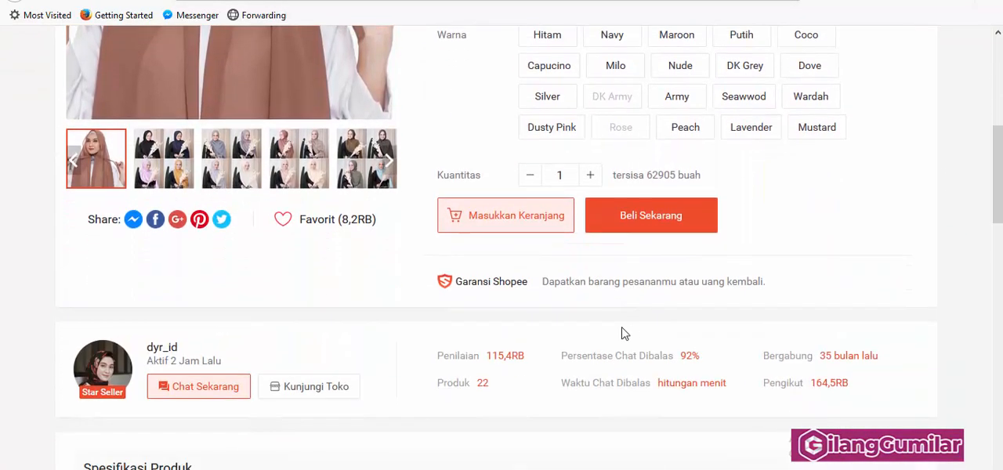
scroll(625, 333, up, 5)
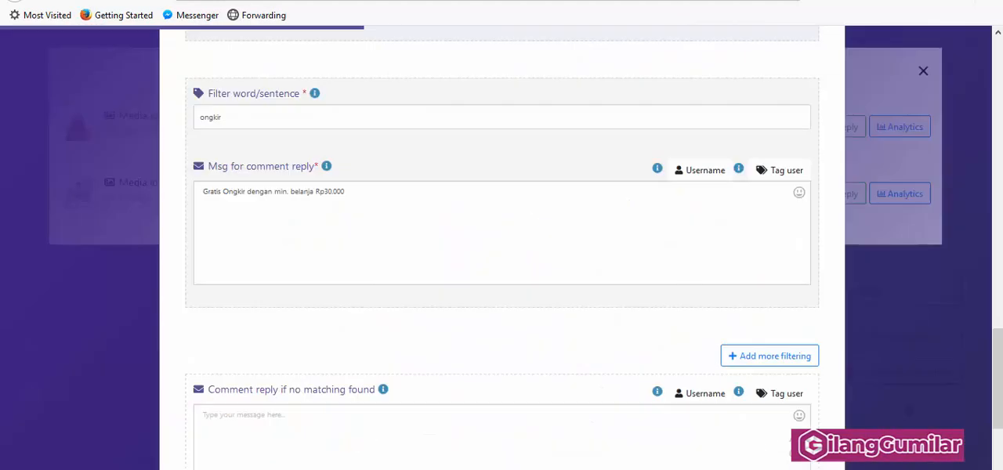
scroll(425, 331, down, 1)
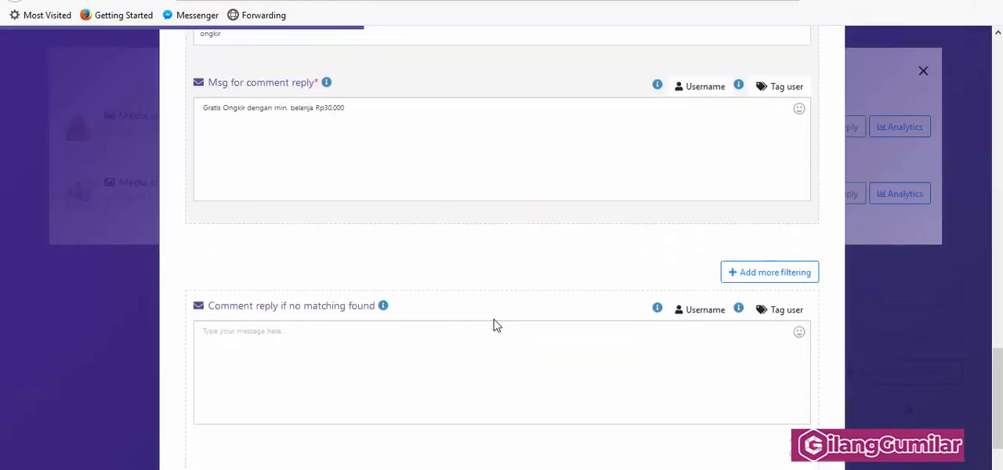
click(754, 275)
click(292, 300)
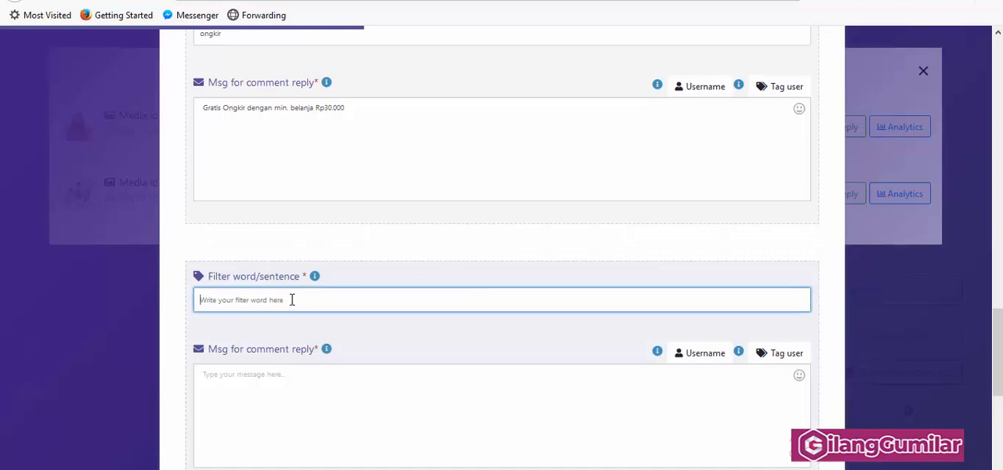
text(i)
Step: Copy "dikirim dalam 7 hari" from the Pre-Order note on the Shopee product page into the "lama" reply
click(367, 387)
click(681, 0)
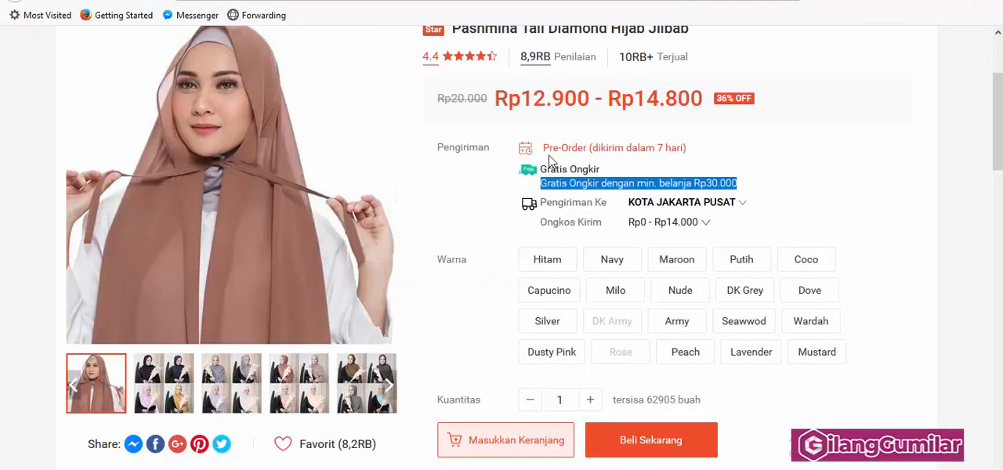
drag(593, 148, 686, 147)
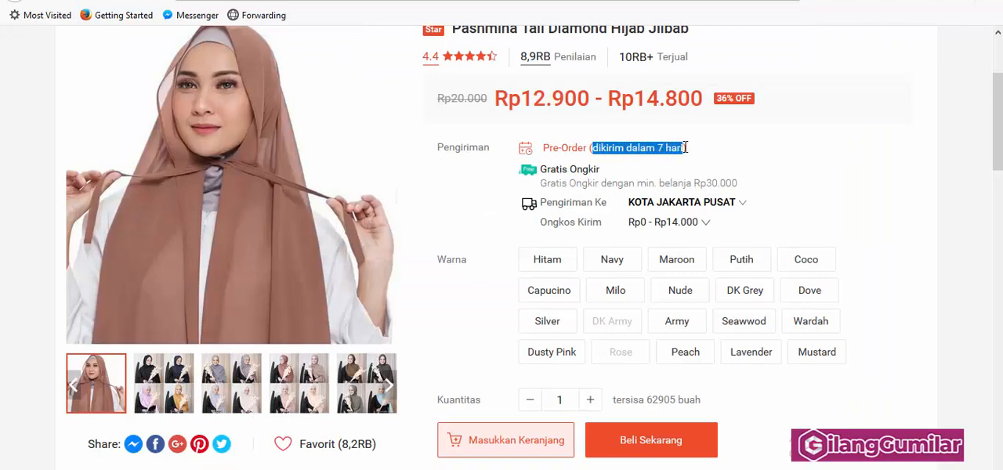
right_click(665, 147)
click(689, 159)
click(196, 2)
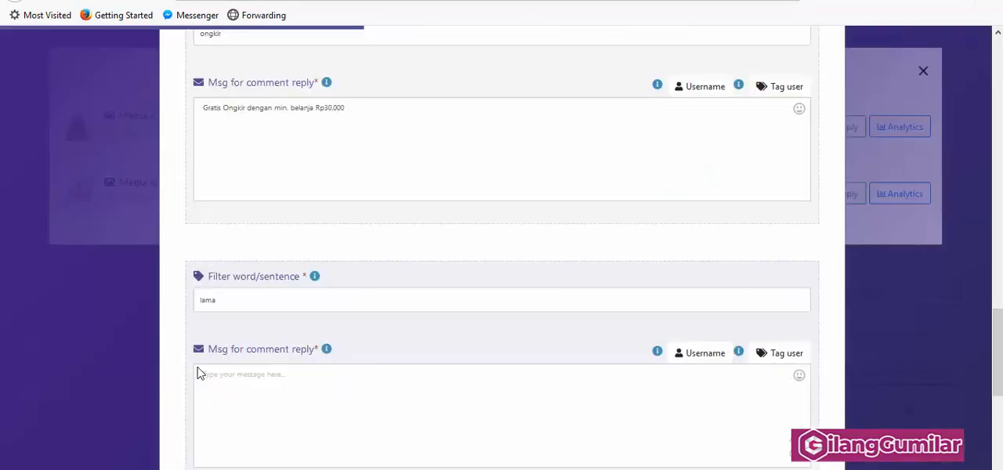
right_click(277, 398)
click(342, 320)
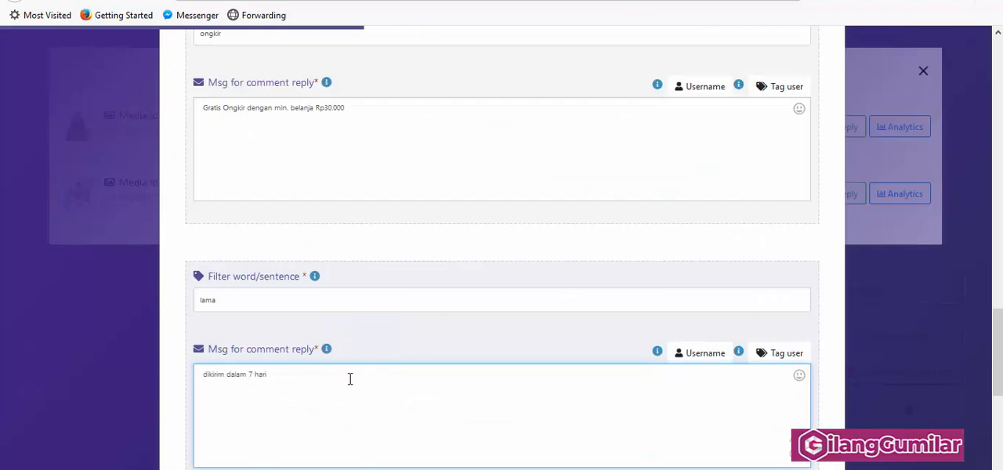
Step: Expand the "lama" reply to "pesanan akan dikirim dalam 7 hari setelah order di terima kak #TAG_USER#", inserting the tag-user variable at the end
text(set)
text(elah oder)
text(r)
text(pesana)
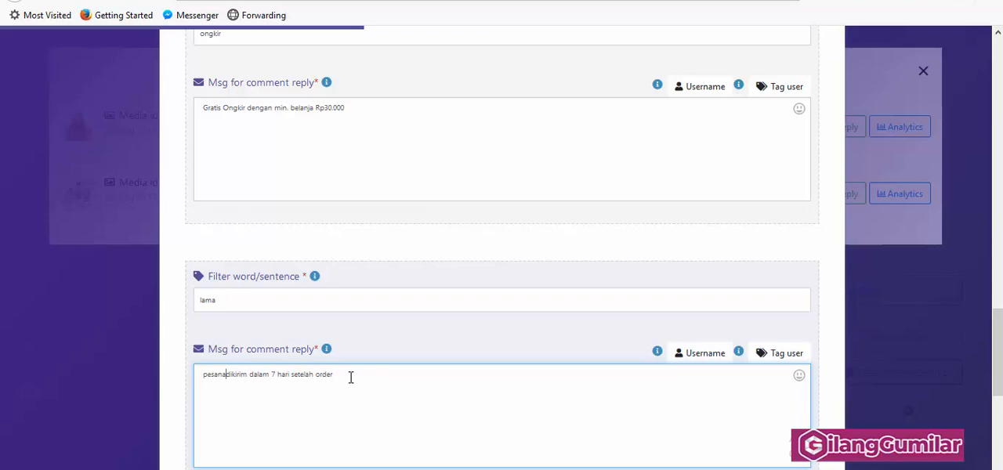
text(n aka)
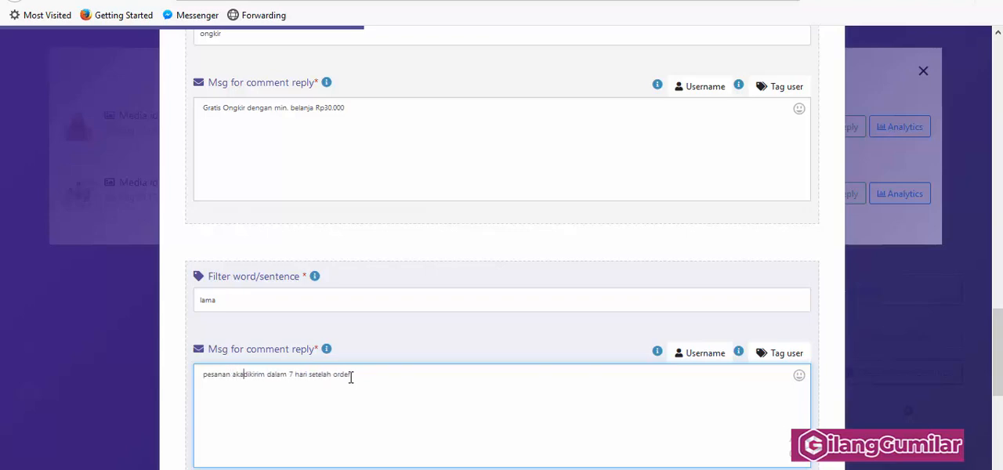
text(n )
text( di terima kak)
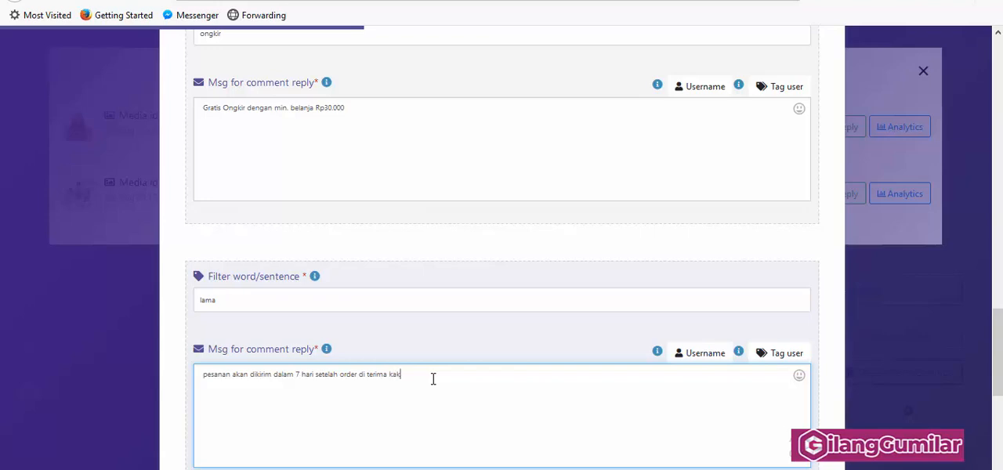
click(779, 354)
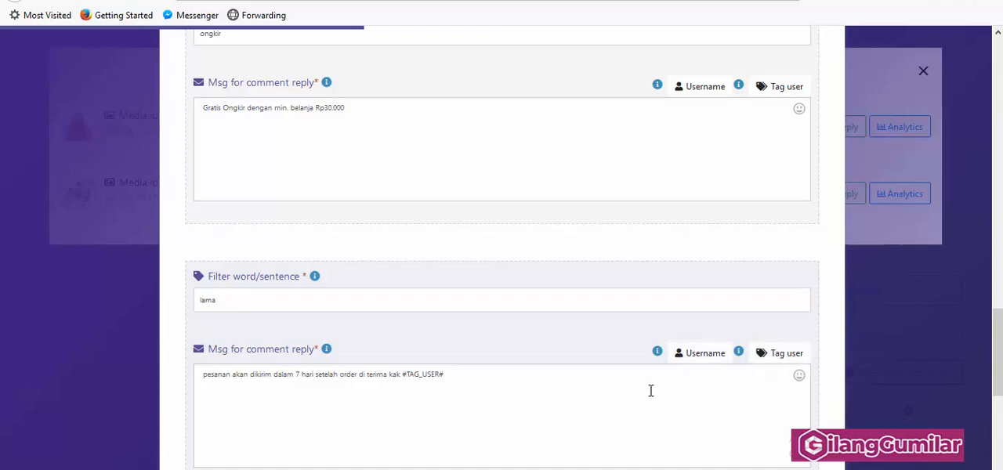
Step: Review the campaign's keyword filters and reply messages, from "harga, berapa" through "lama", down to the no-match reply section
scroll(650, 391, down, 4)
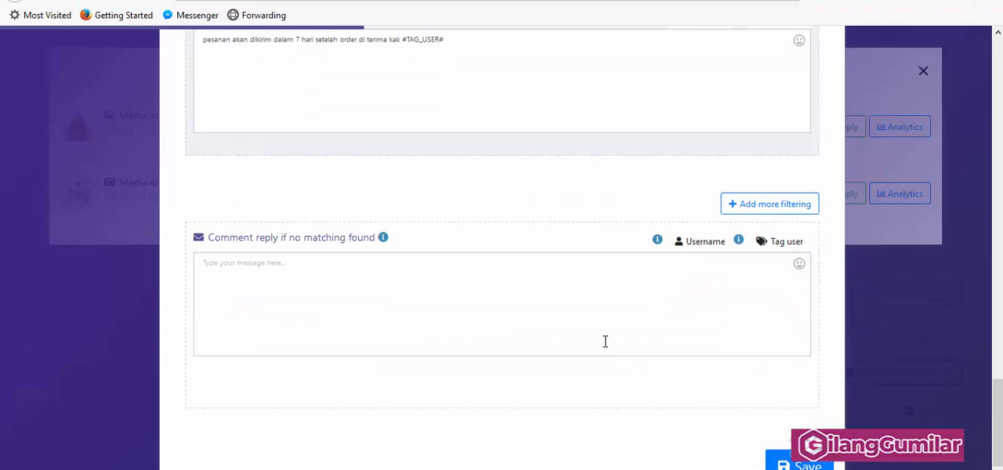
scroll(604, 341, up, 2)
scroll(604, 340, up, 6)
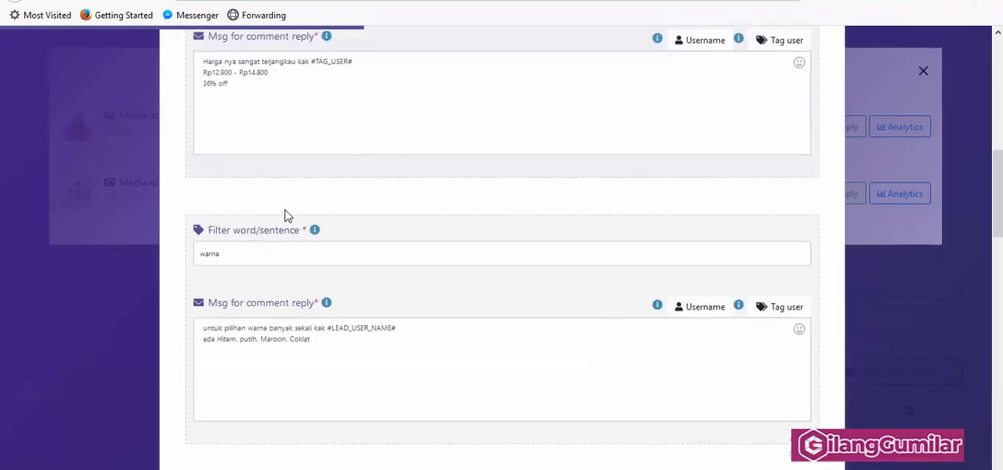
scroll(284, 216, down, 8)
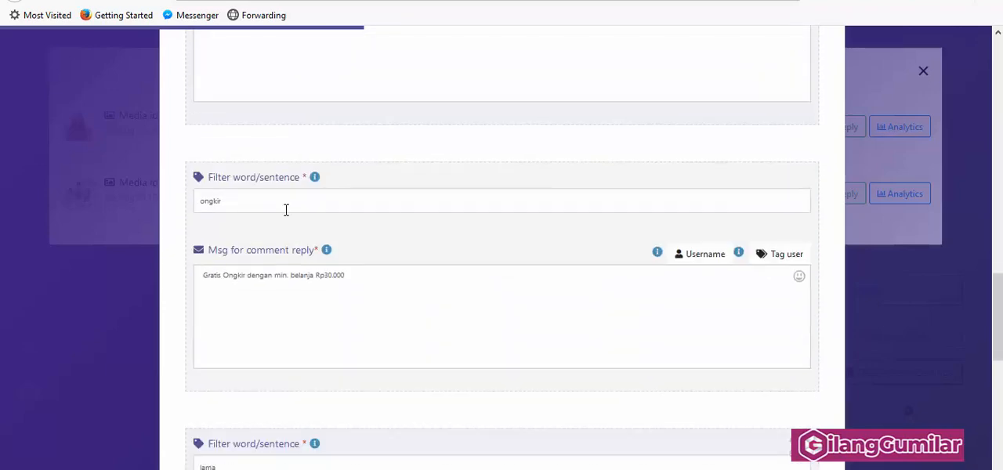
scroll(286, 210, down, 3)
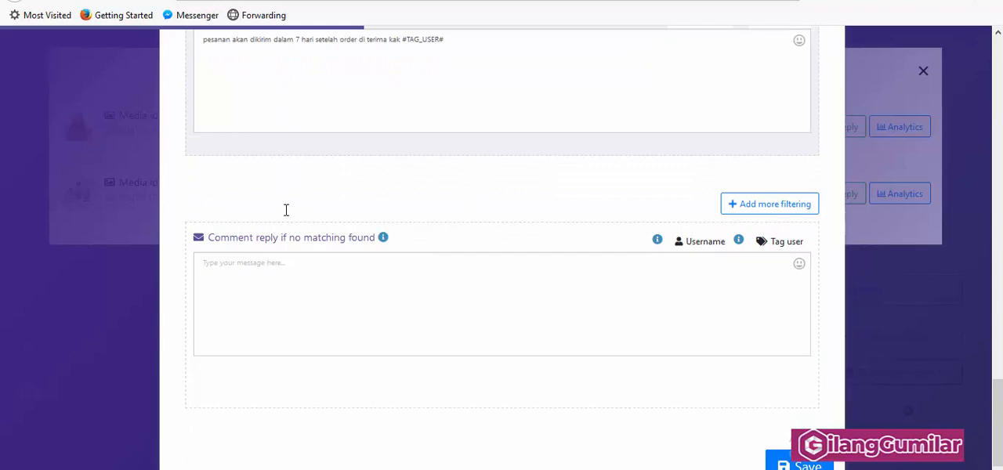
scroll(473, 219, up, 4)
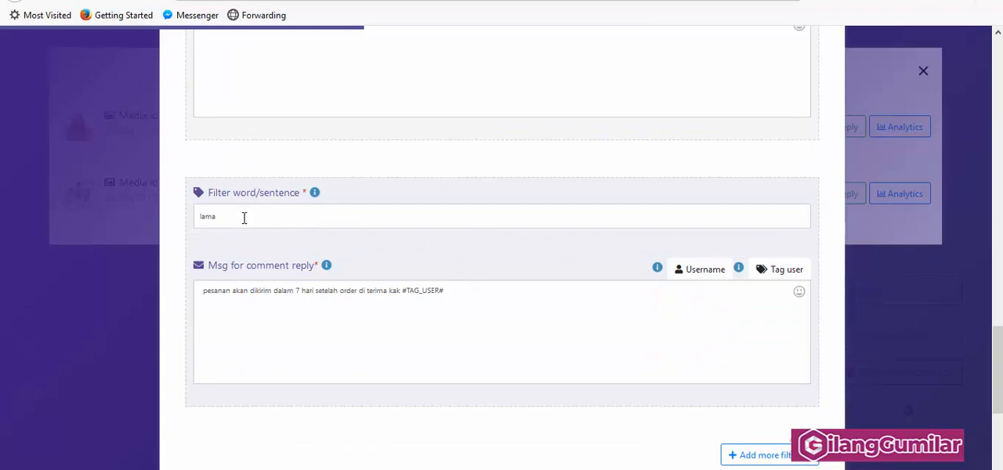
scroll(298, 207, up, 3)
scroll(298, 208, up, 4)
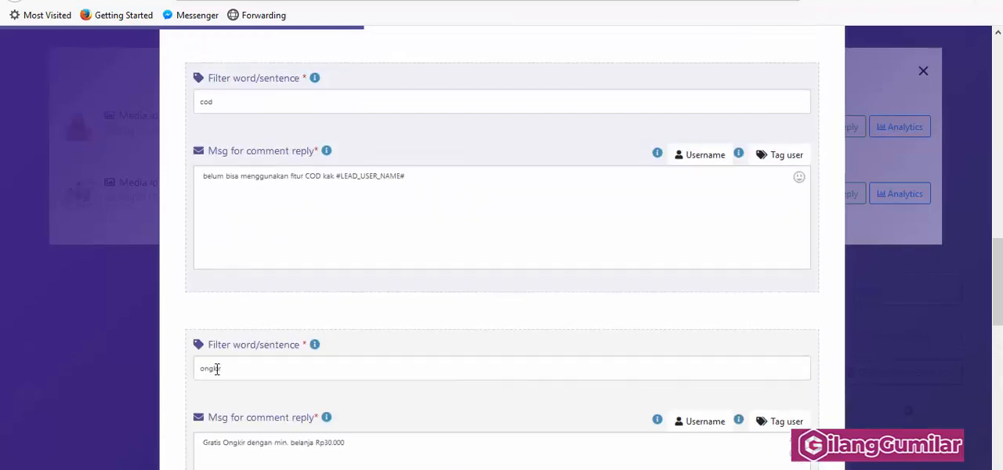
scroll(481, 179, up, 5)
scroll(459, 205, down, 15)
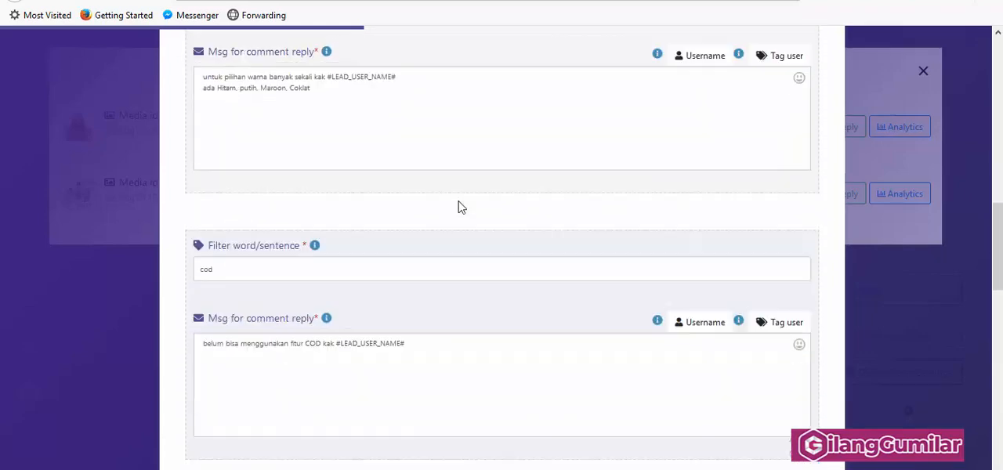
scroll(460, 203, down, 1)
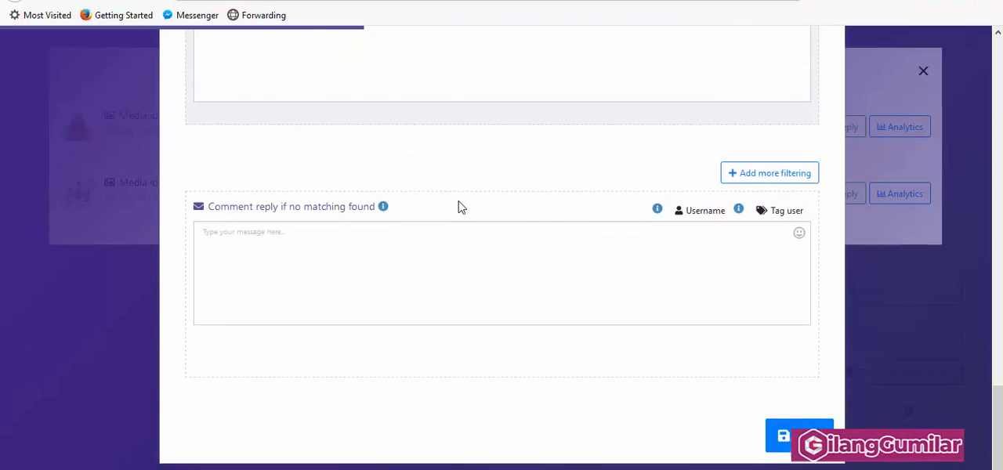
Step: Set the no-match comment reply to "Halo kak #TAG_USER#" and, on a second line, "untuk info lengkap mengenai toko kami silahkan klik link Bio Instagram ya"
click(437, 251)
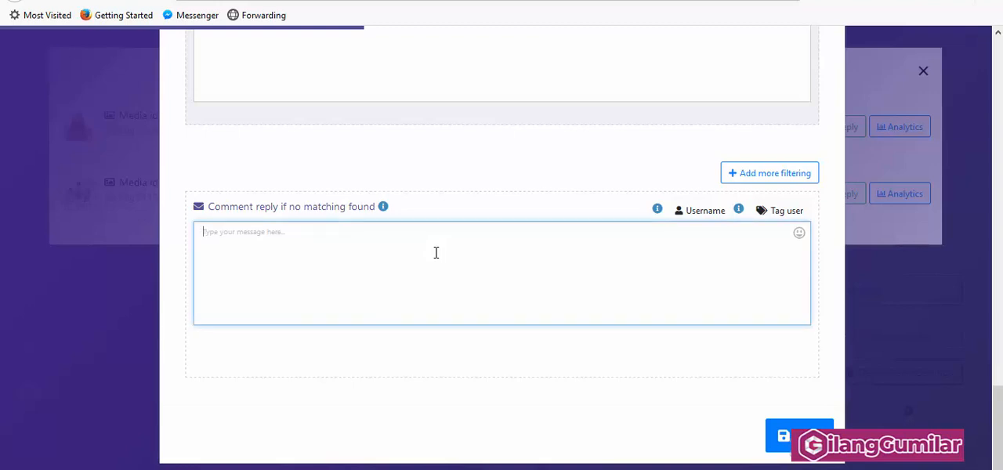
text(Halo kak #TAG_USER# untuk info lengkap mengenai toko kami silahkan klik link Bio Instagram ya)
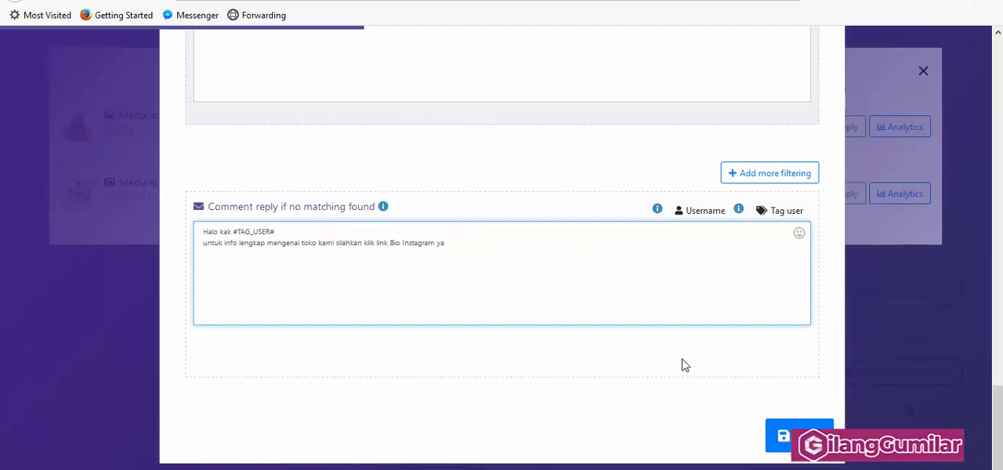
Step: Check the general settings of the "hijab pasmina" campaign, save the campaign and close its auto reply form
scroll(608, 262, up, 10)
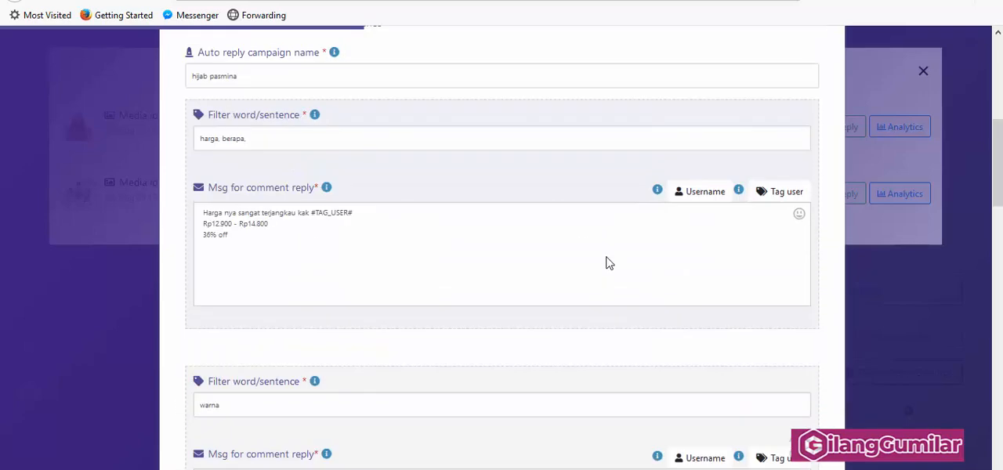
scroll(608, 260, up, 5)
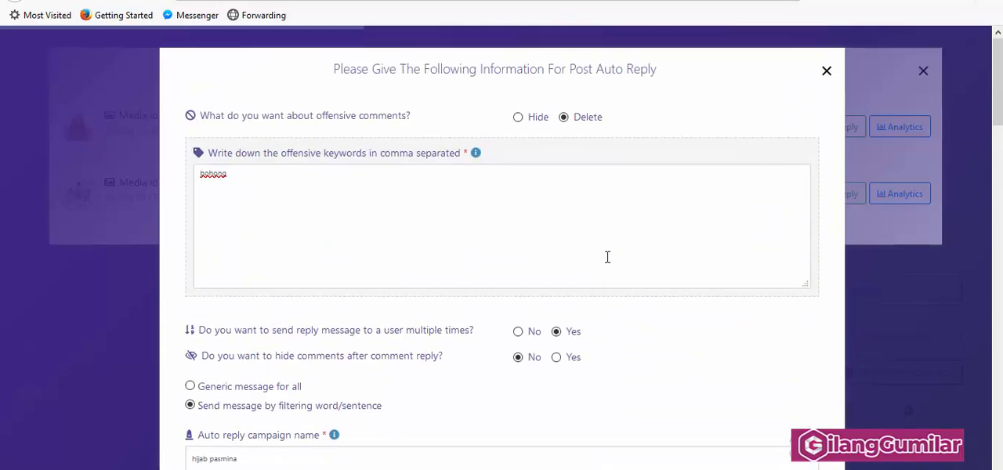
scroll(608, 258, down, 5)
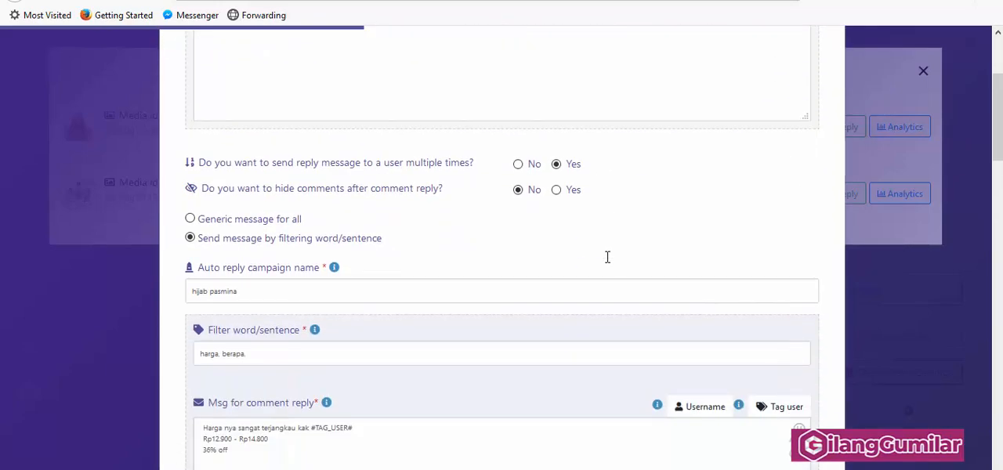
scroll(607, 262, down, 10)
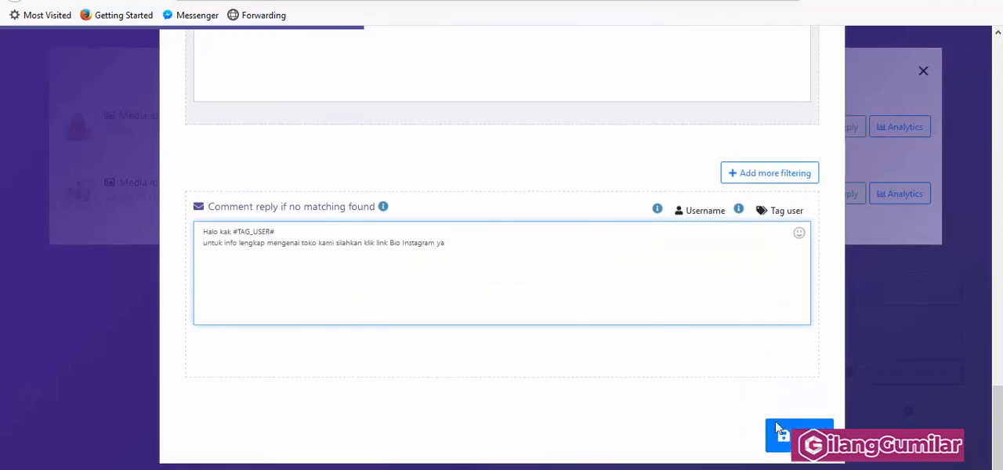
click(786, 442)
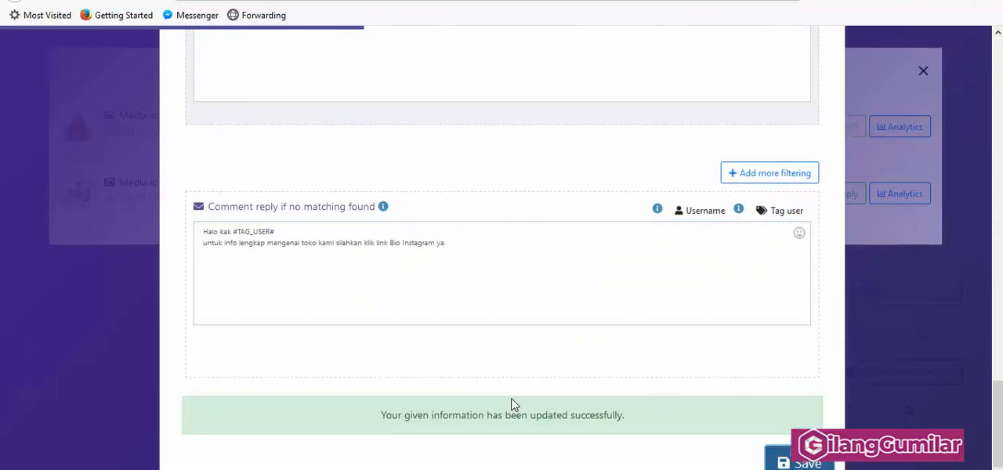
scroll(679, 378, up, 3)
scroll(678, 377, up, 10)
scroll(837, 224, down, 1)
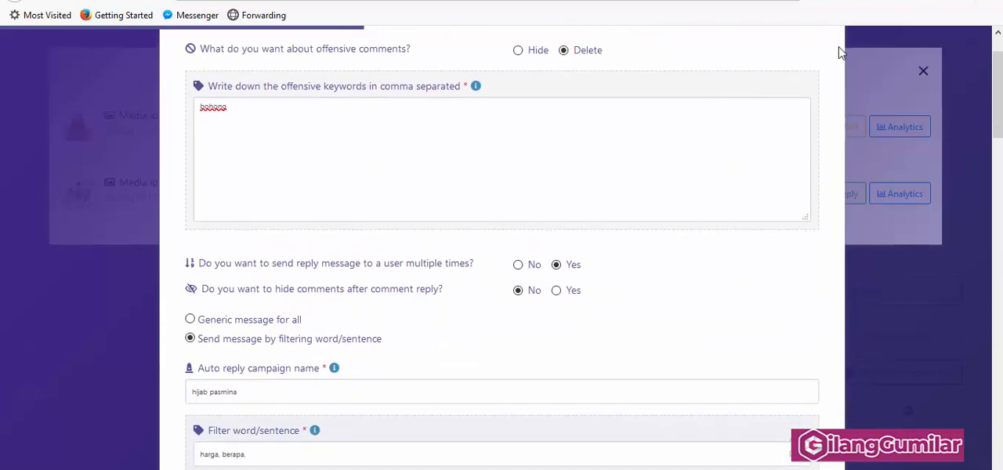
scroll(837, 60, up, 1)
click(828, 71)
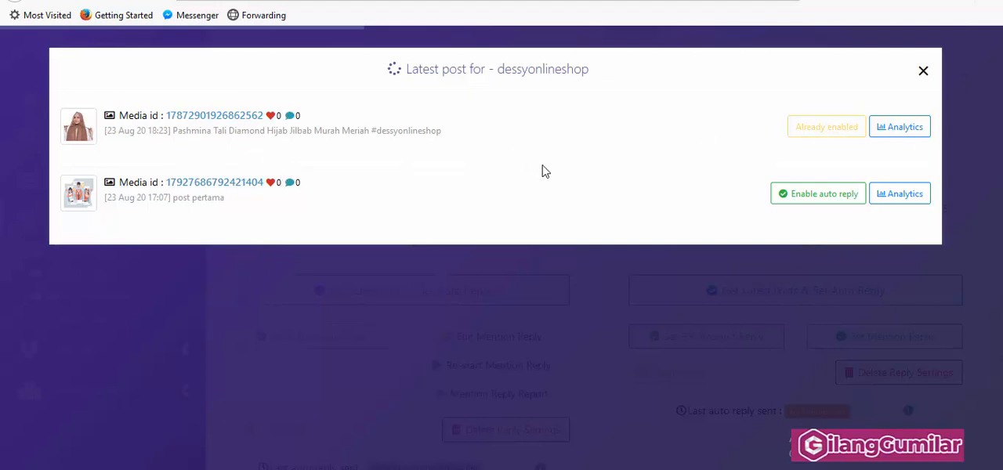
Step: View the analytics for the pashmina hijab post, and close the latest-post list for dessyonlineshop
click(901, 129)
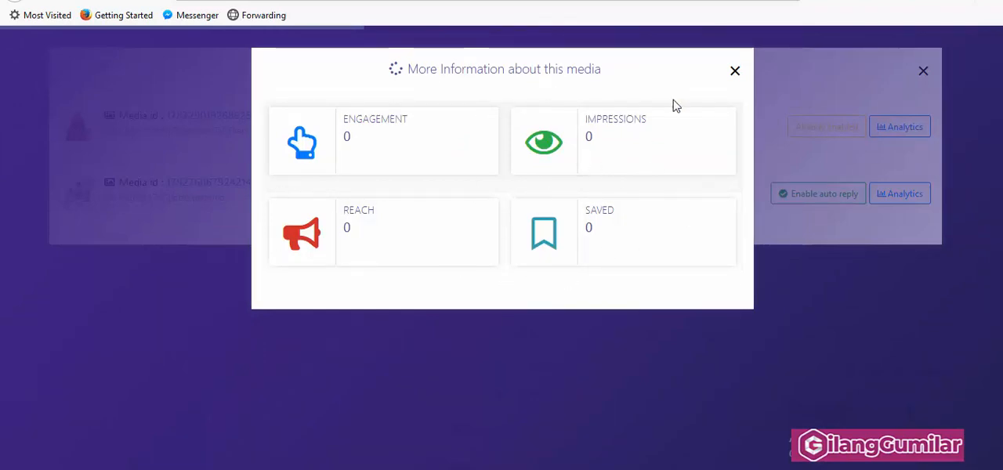
click(735, 72)
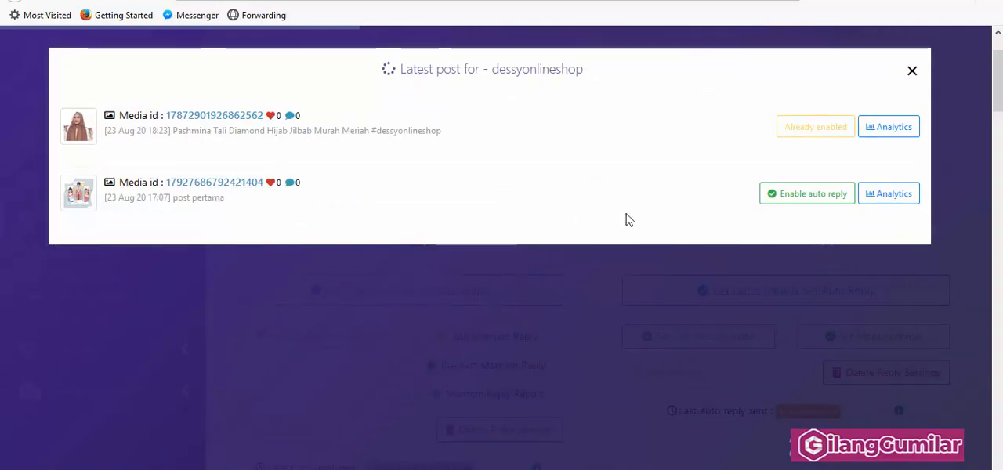
click(912, 70)
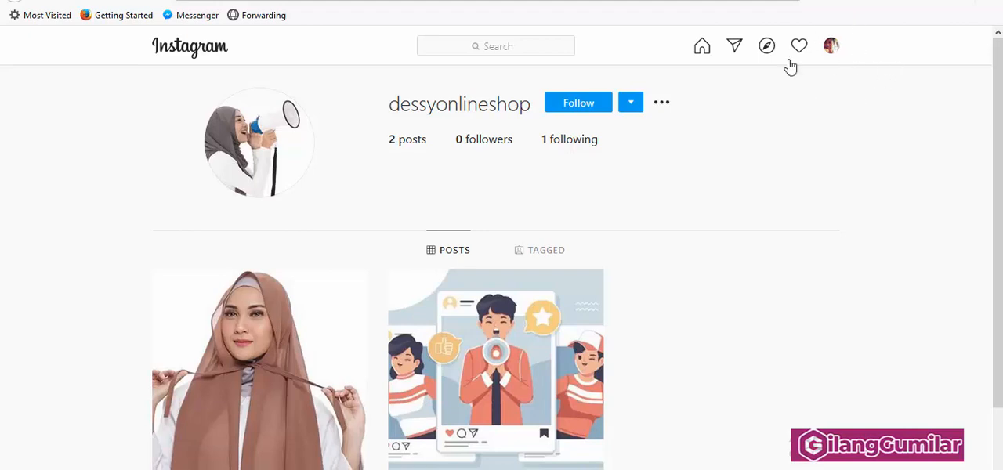
Step: Switch to dessyonlineshop's Instagram profile and post the comment "harga nya berapa" on the pashmina hijab post
scroll(535, 219, down, 2)
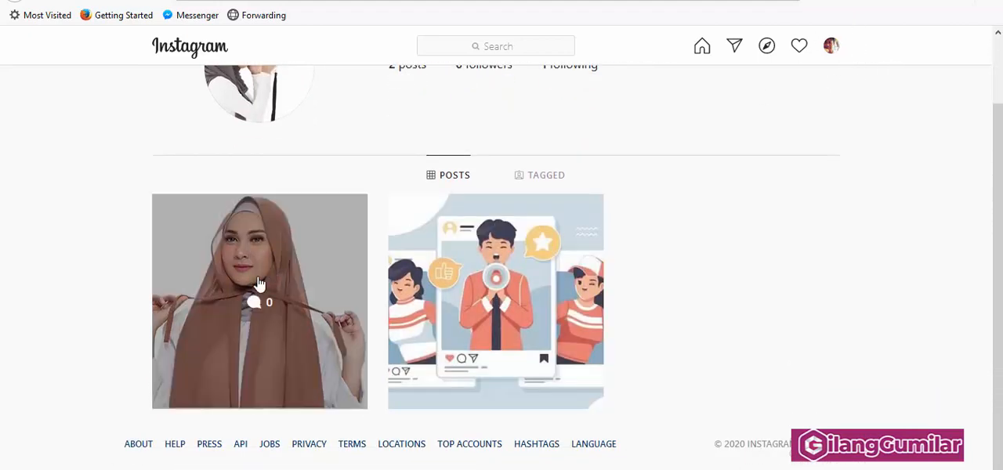
click(256, 308)
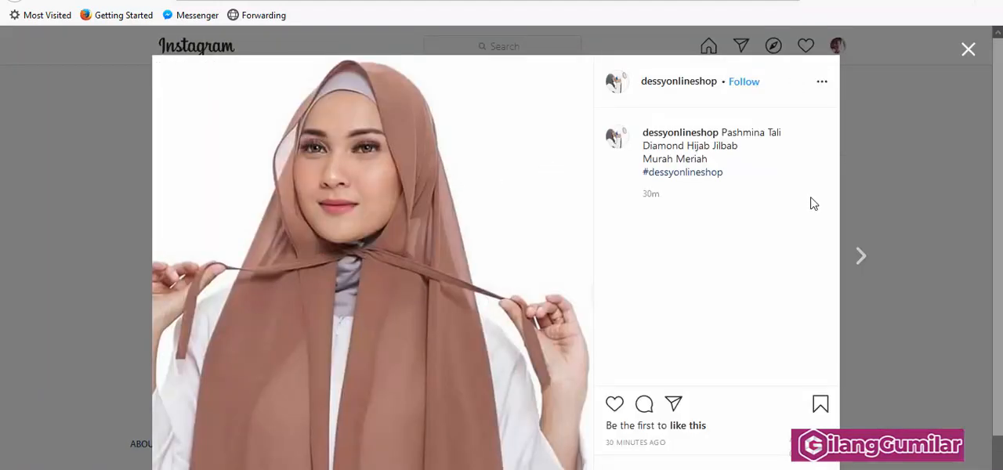
scroll(686, 282, down, 1)
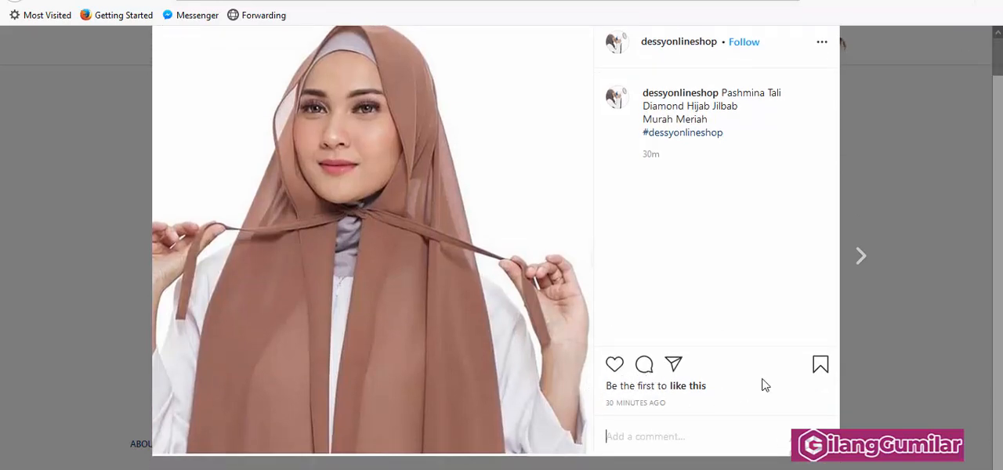
click(658, 431)
text(harga nya berapa)
key(Return)
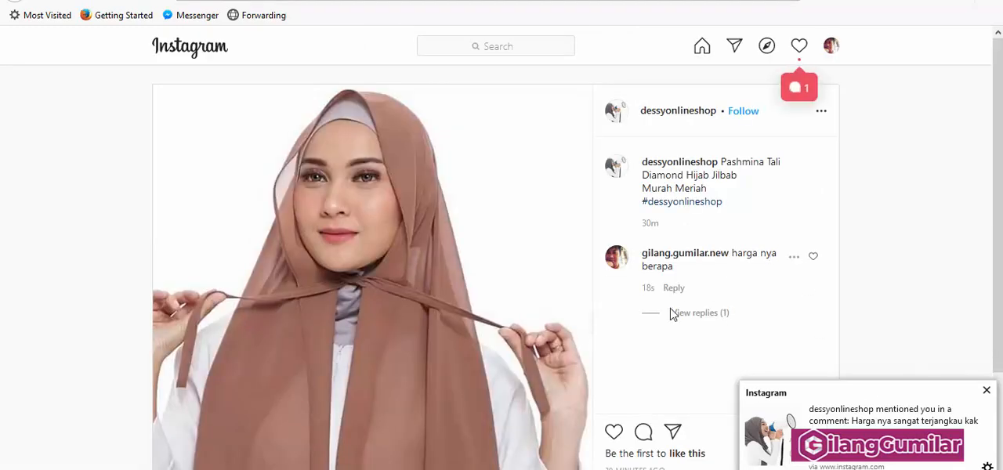
Step: Expand the replies to the price comment and reply "bisa cod atau tidak" in that thread, with the prefilled shop mention removed
click(693, 314)
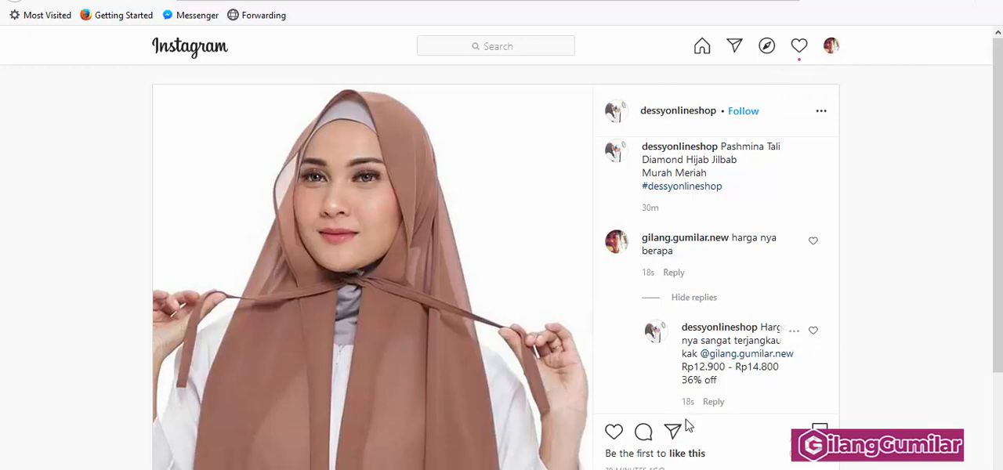
scroll(674, 454, down, 3)
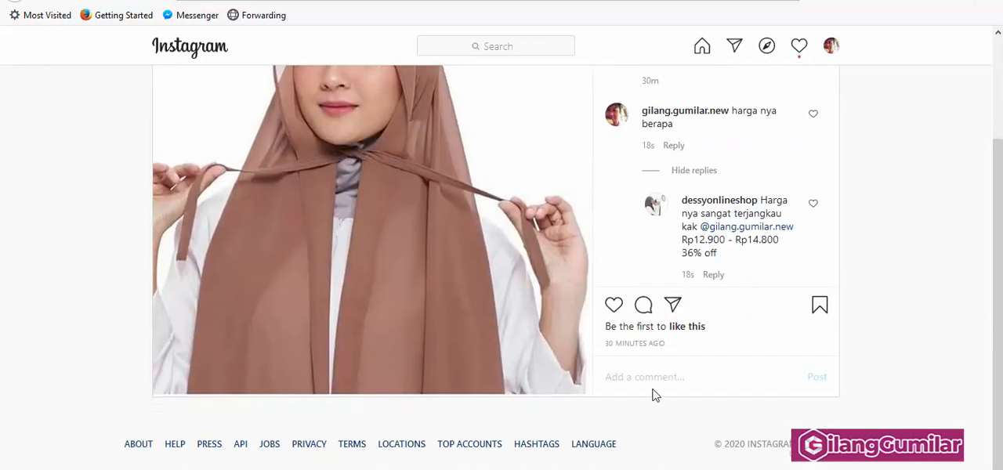
click(713, 276)
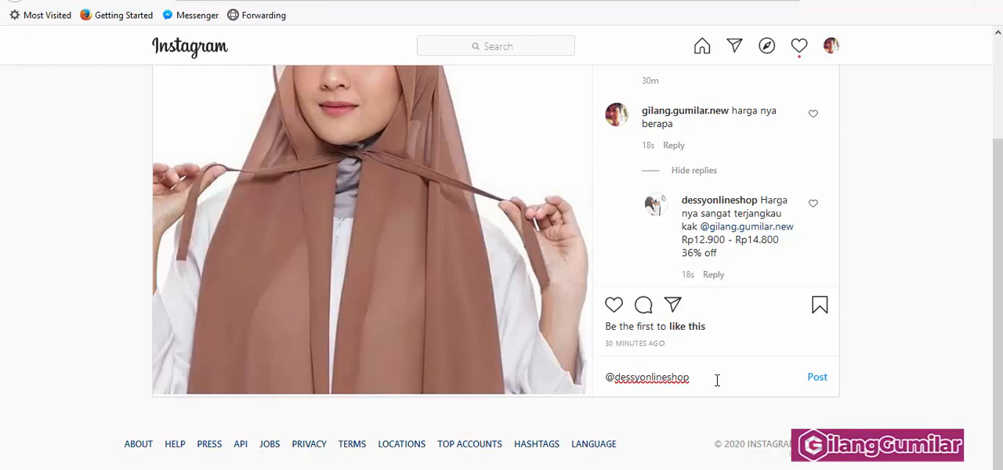
key(BackSpace)
key(BackSpace)
key(BackSpace)
key(BackSpace)
key(BackSpace)
key(BackSpace)
key(BackSpace)
key(BackSpace)
key(BackSpace)
key(BackSpace)
key(BackSpace)
key(BackSpace)
key(BackSpace)
key(BackSpace)
key(BackSpace)
key(BackSpace)
key(BackSpace)
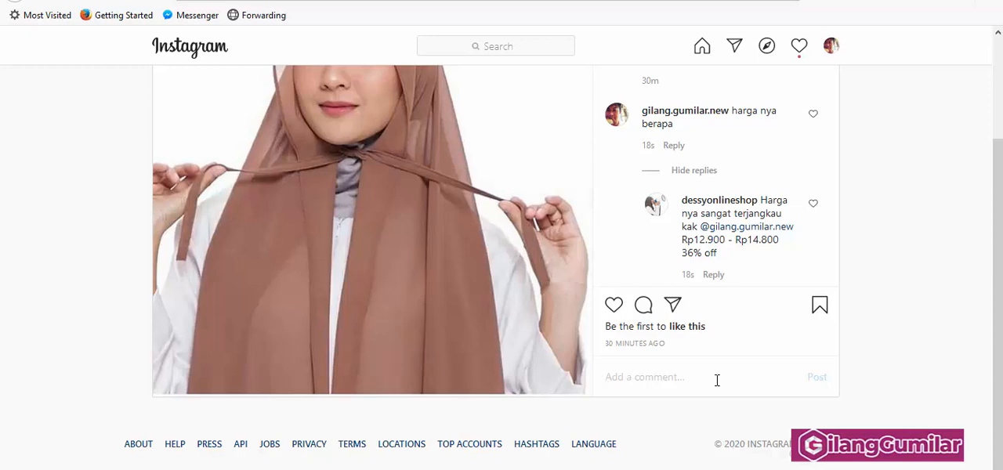
text(bisa )
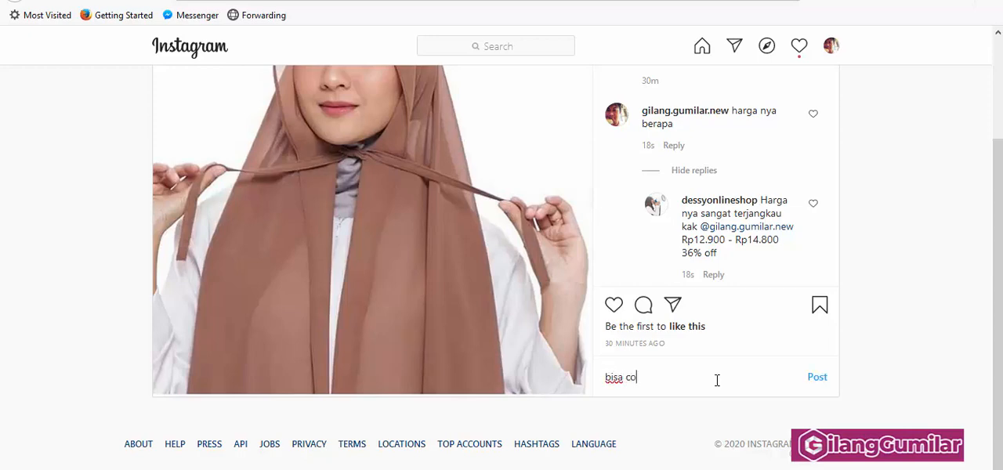
text(cod atau tidak)
key(Return)
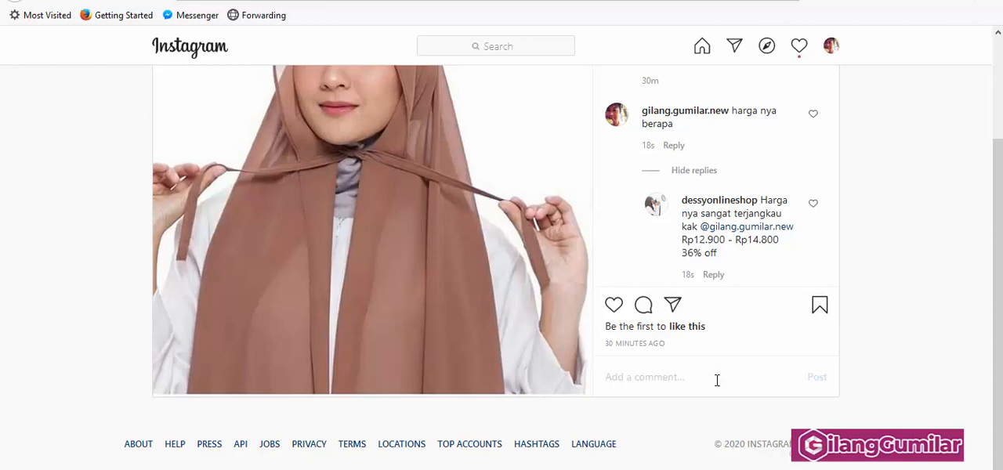
Step: Post "bisa cod?" as a new separate comment on the pashmina hijab post and look through the comment thread
scroll(768, 193, down, 1)
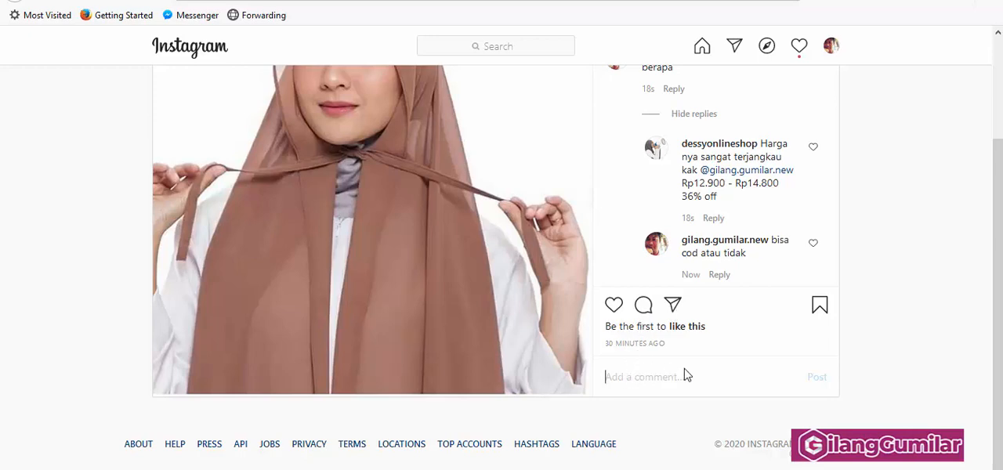
text(b)
key(BackSpace)
text(isa cod)
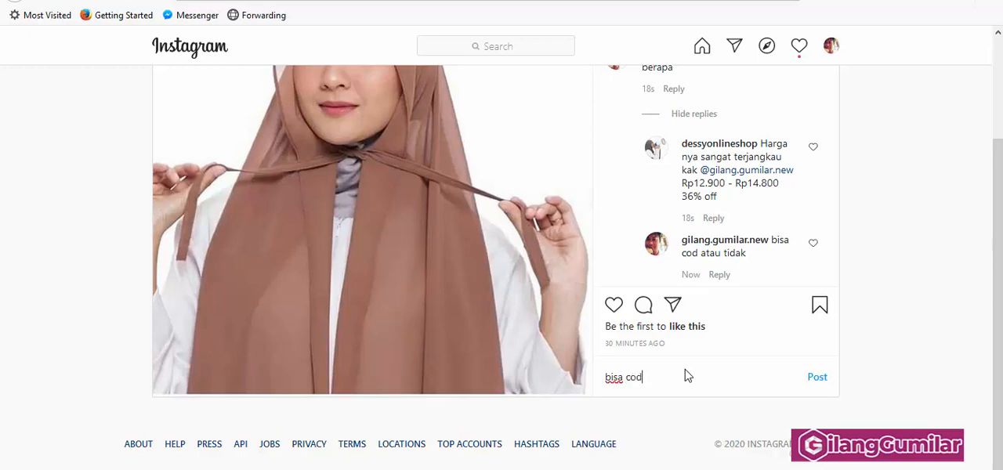
text(?)
key(Return)
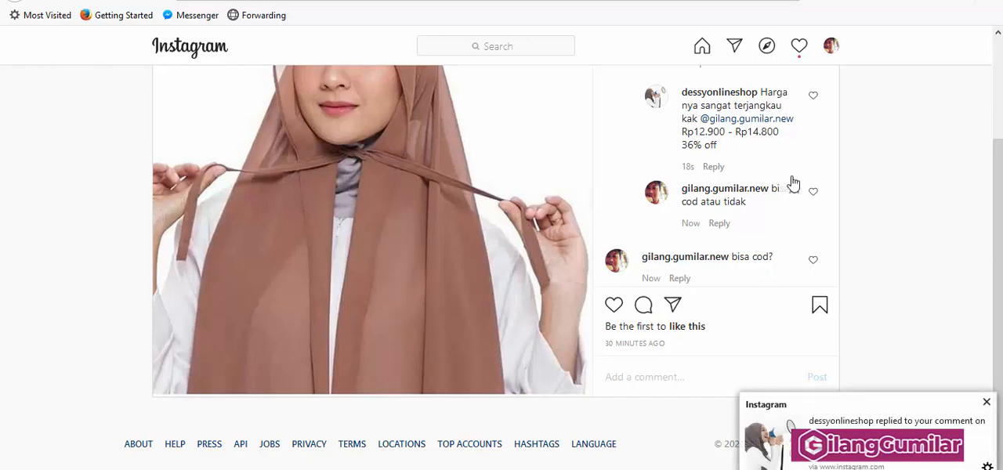
scroll(779, 166, up, 2)
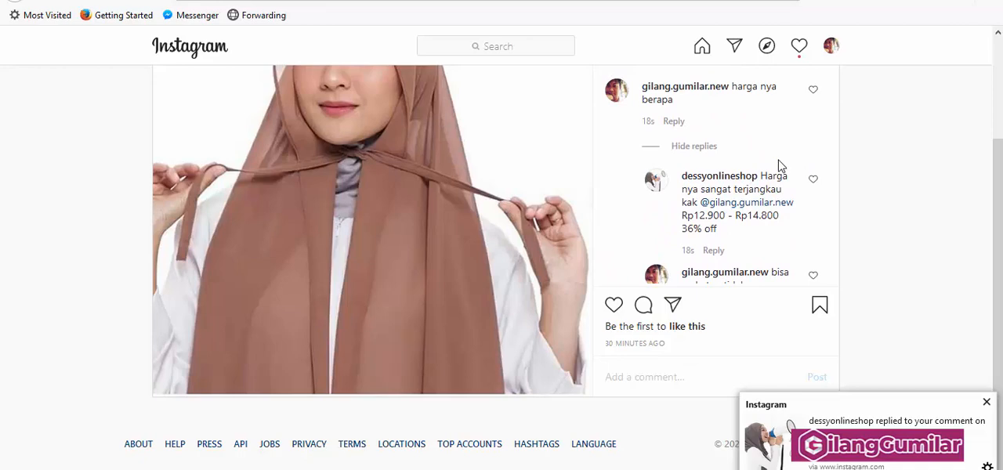
scroll(780, 168, down, 2)
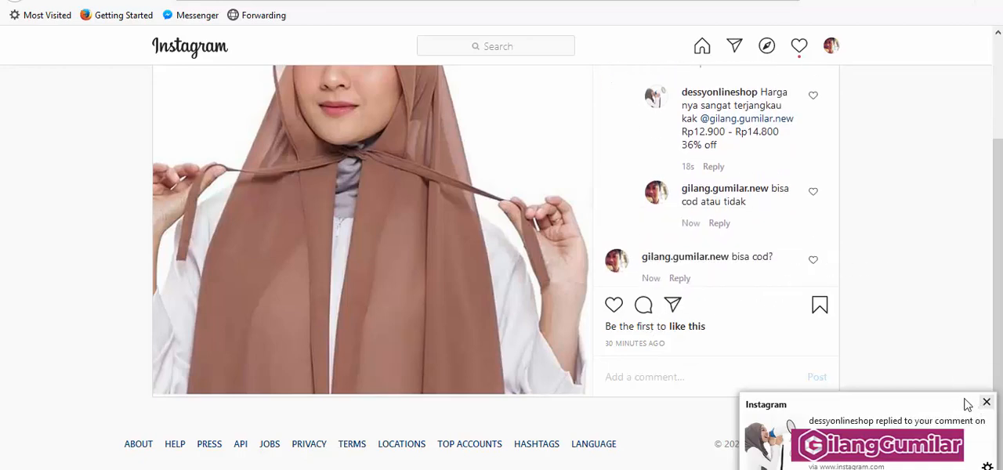
Step: Reload the pashmina hijab post, expand the replies to the "bisa cod?" comment and like the shop's reply there
click(61, 2)
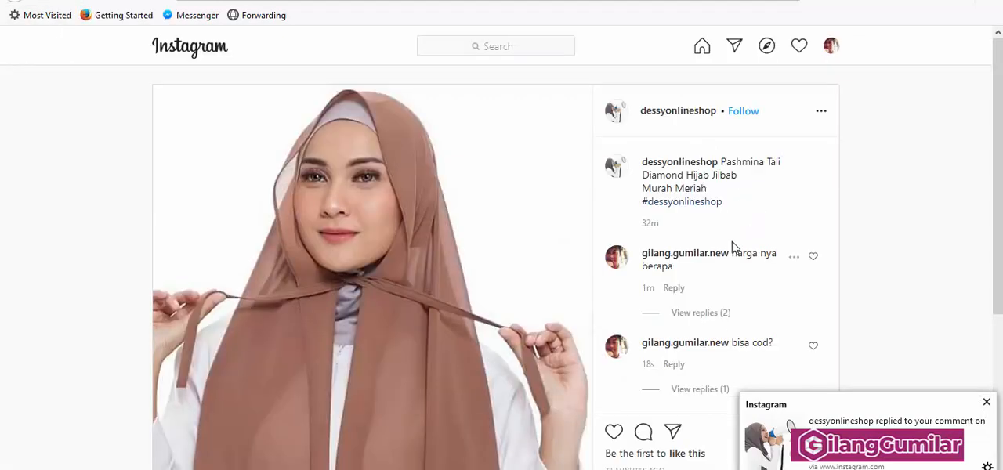
scroll(766, 252, down, 2)
click(700, 263)
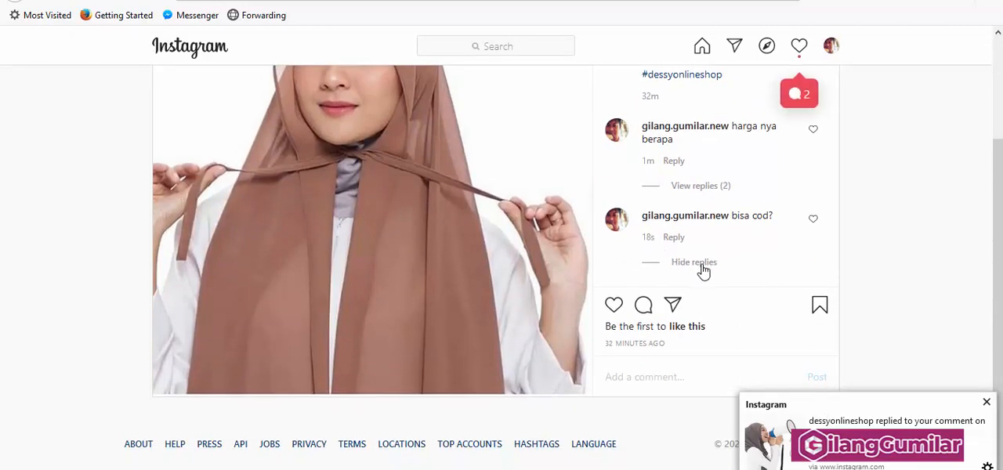
scroll(748, 249, down, 1)
scroll(748, 249, down, 1)
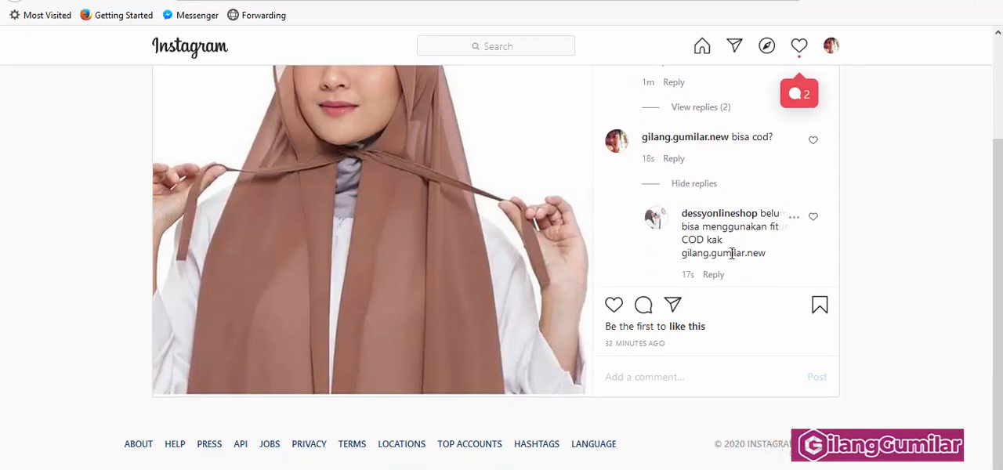
drag(680, 255, 774, 253)
double_click(774, 252)
click(756, 251)
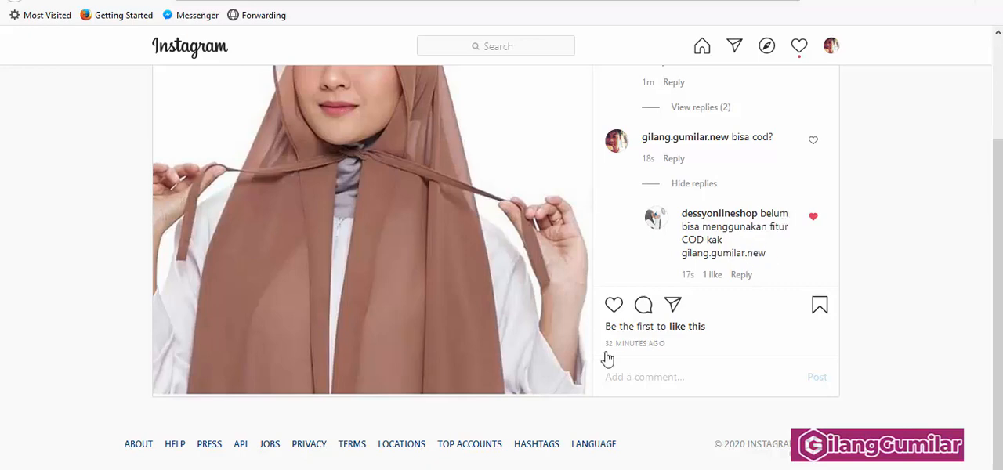
Step: Post "gratis ongkir?" as a new separate comment on the pashmina hijab post
click(622, 375)
text(gratis onkgir g)
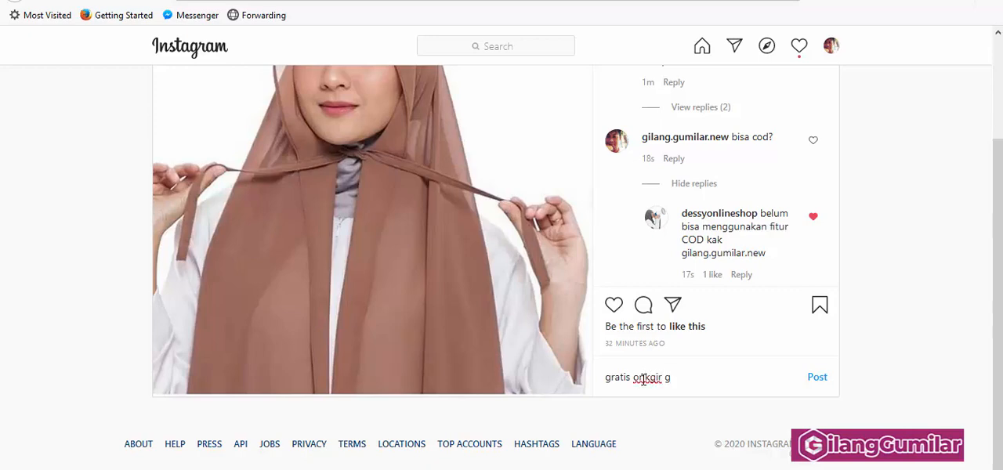
key(BackSpace)
key(BackSpace)
key(BackSpace)
key(BackSpace)
key(BackSpace)
key(BackSpace)
text(gkir?)
key(Return)
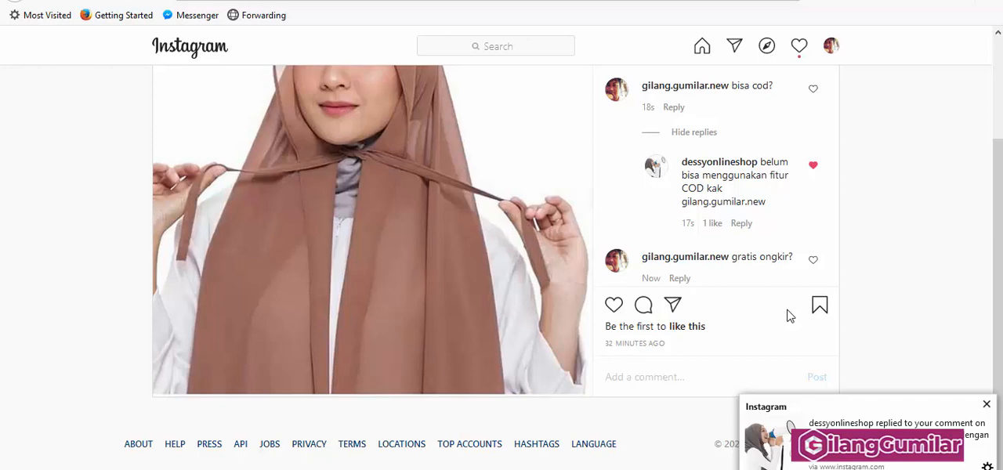
Step: Reload the post and expand the replies to the "gratis ongkir?" comment to check the shop's automatic answer
click(67, 1)
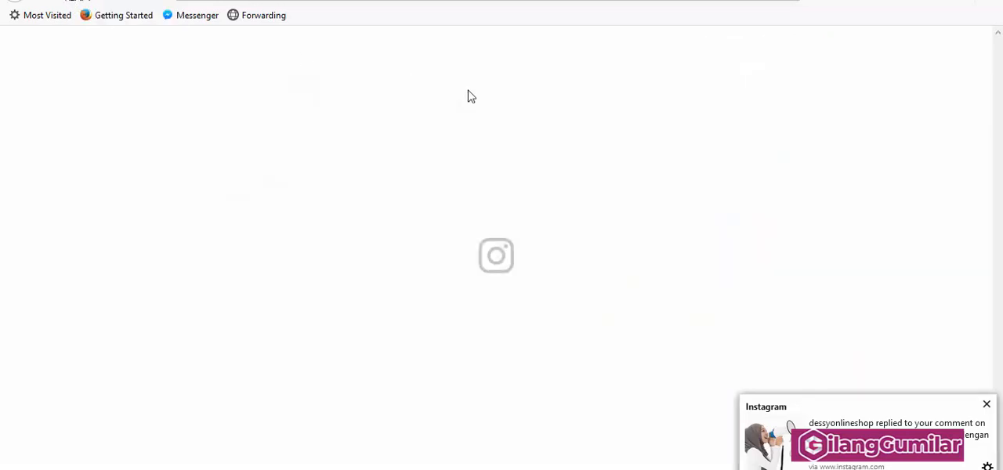
scroll(732, 235, down, 5)
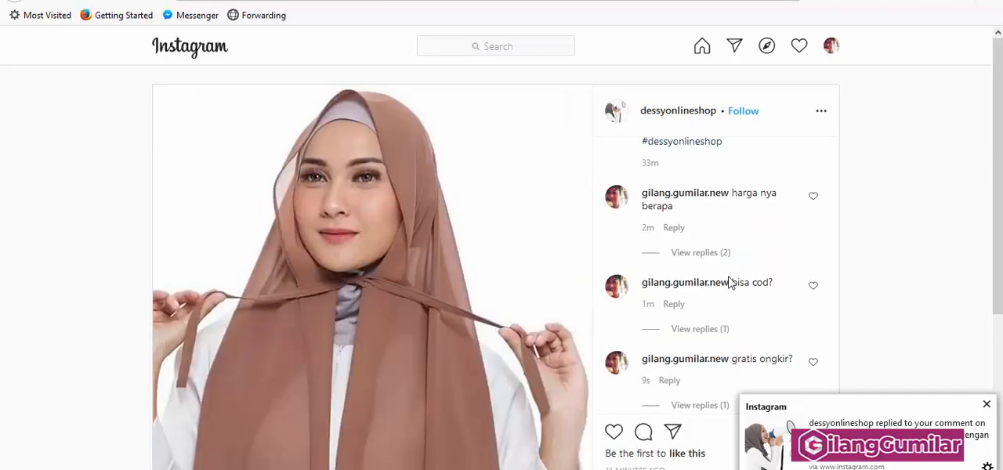
click(705, 278)
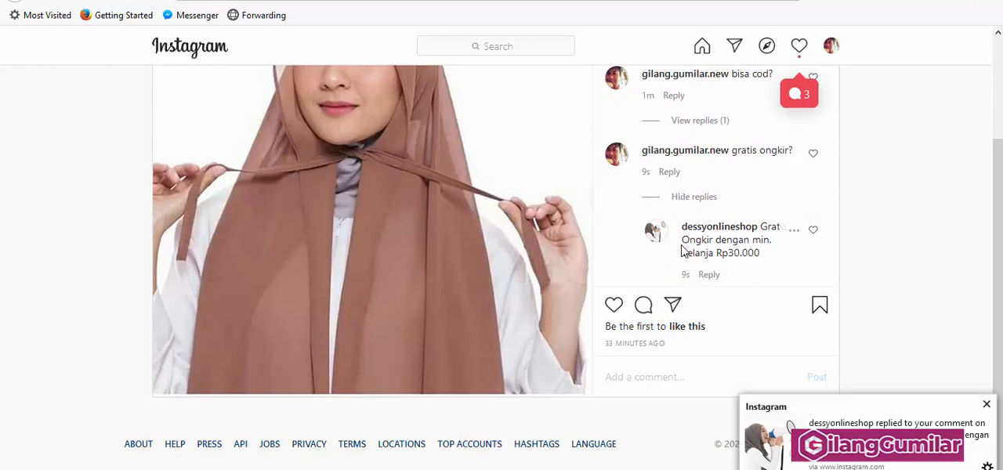
Step: Post "mantap" as a new comment on the pashmina hijab post to test the no-match reply
click(642, 306)
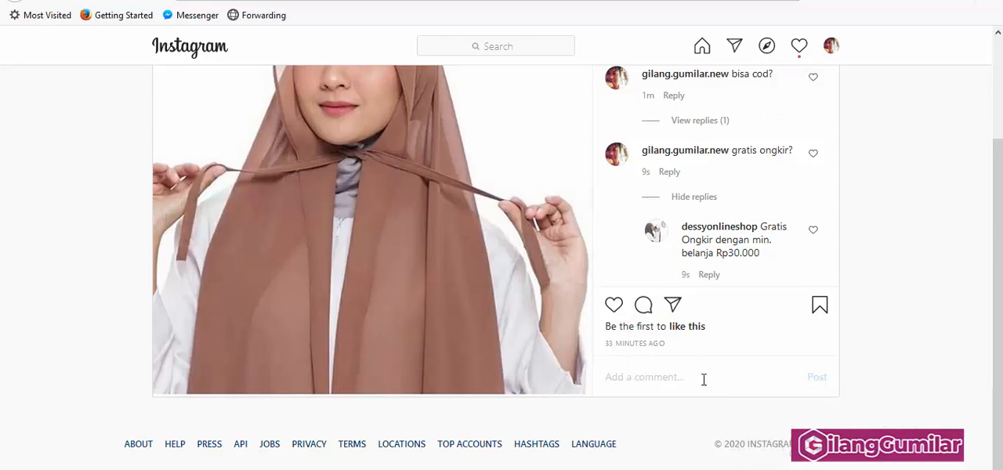
text(mantap)
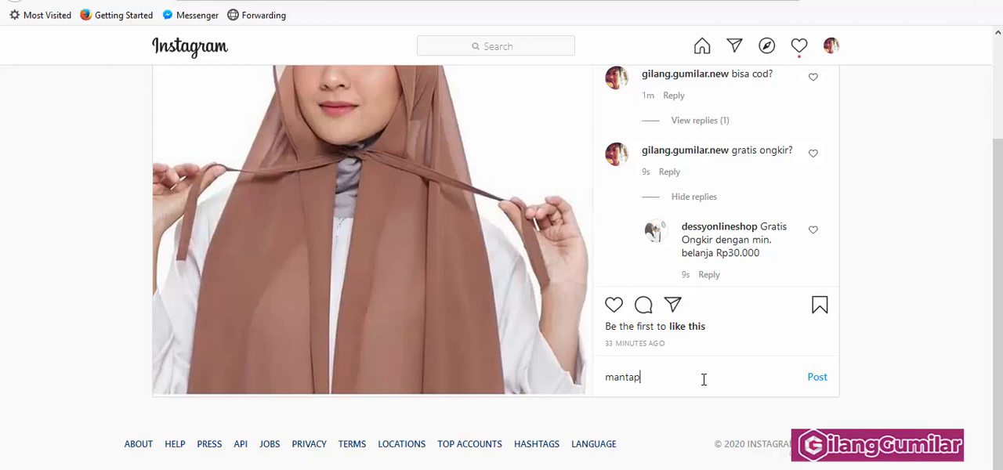
key(Return)
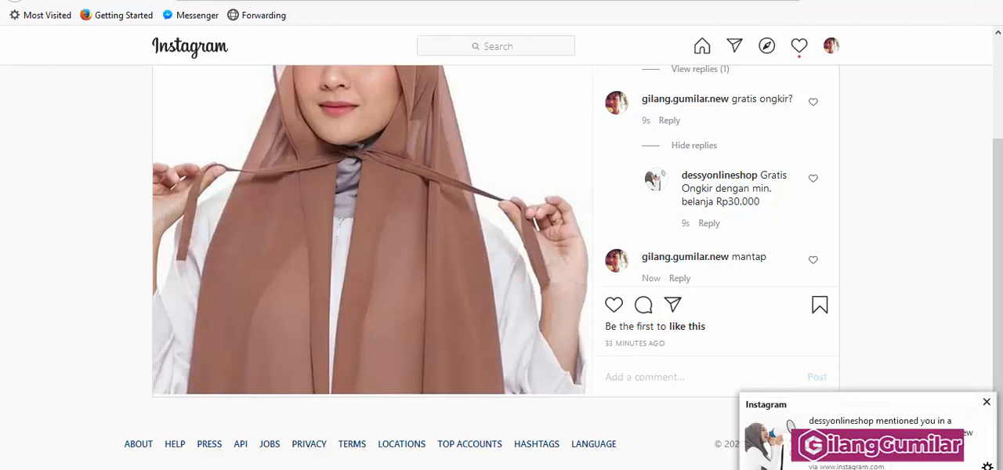
Step: Reload the post, expand the replies to the "mantap" comment to check the shop's answer, and look back through the thread
click(65, 1)
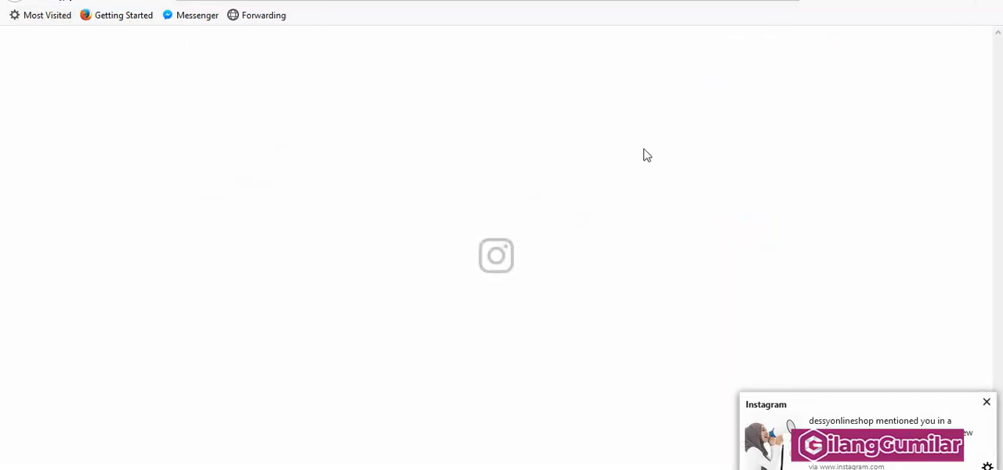
scroll(694, 175, down, 3)
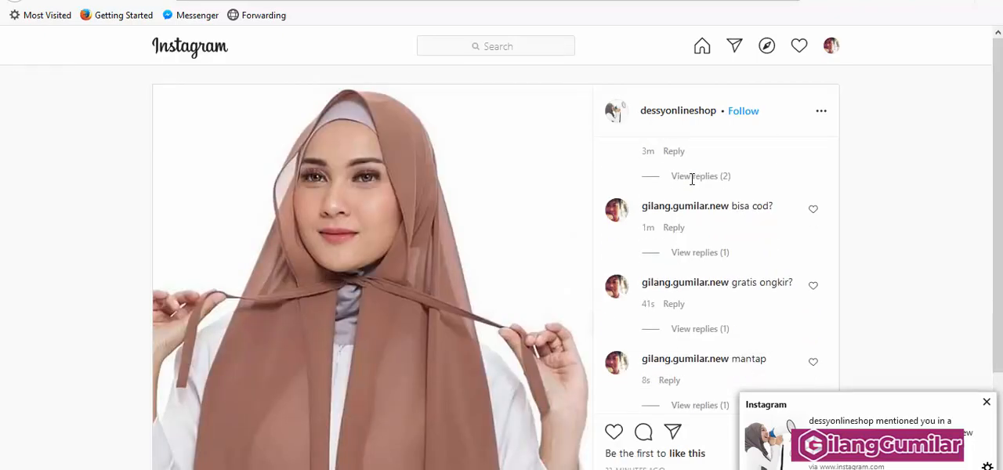
scroll(823, 305, down, 3)
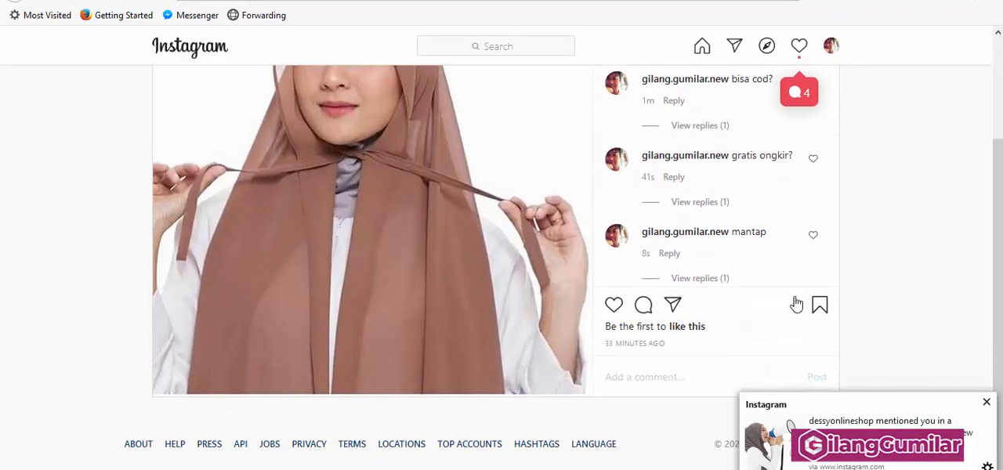
click(694, 279)
scroll(705, 280, down, 3)
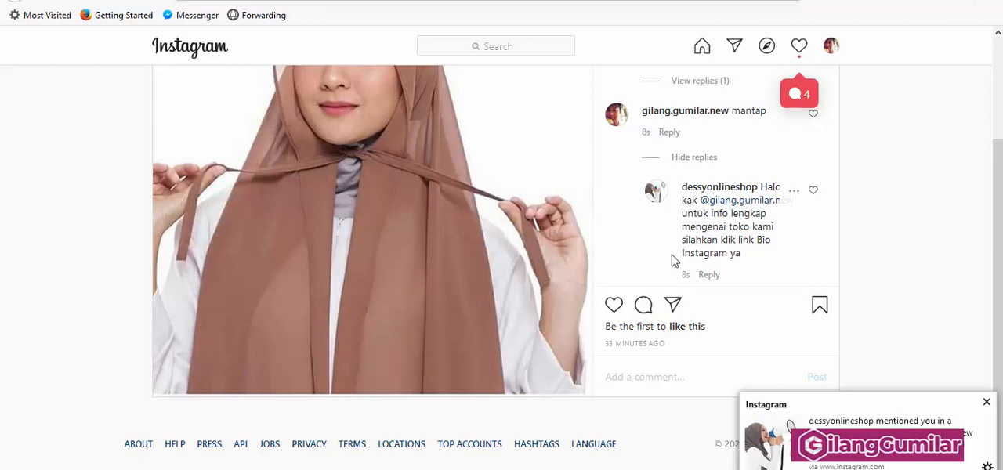
scroll(723, 257, up, 5)
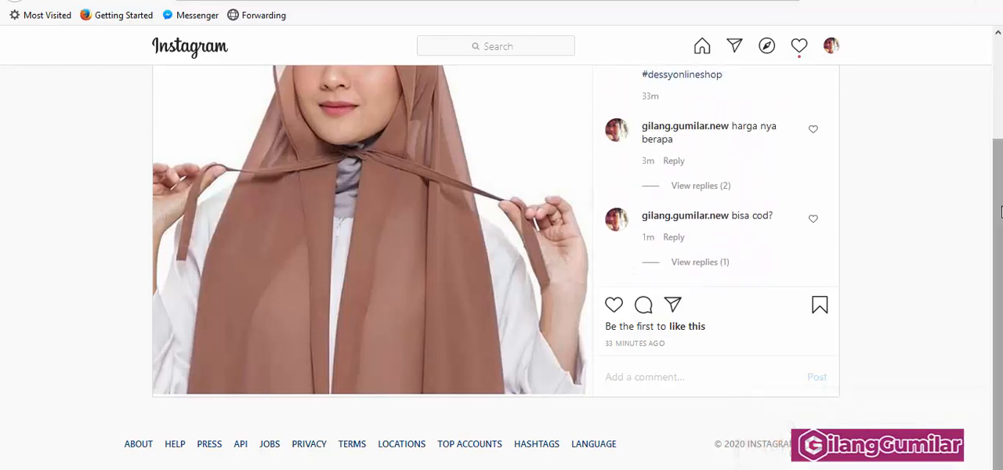
drag(1000, 209, 998, 121)
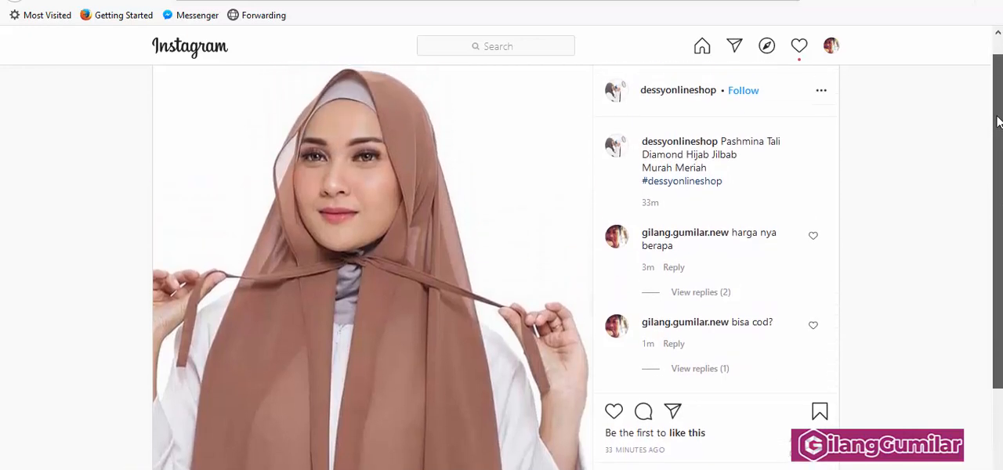